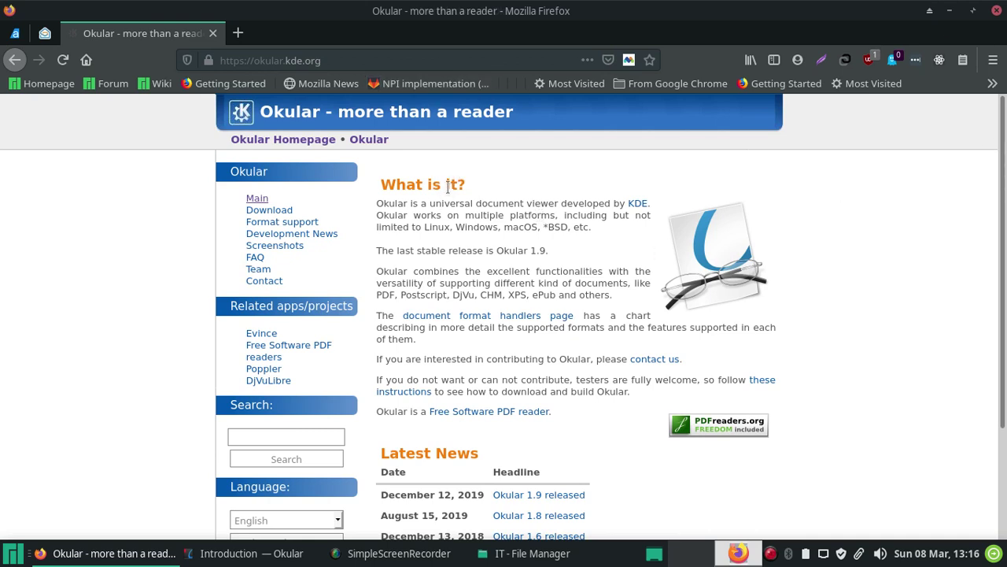
- Read through the Okular homepage's description and latest news
{"action": "scroll", "coordinate": [447, 185], "scroll_direction": "down", "scroll_amount": 1}
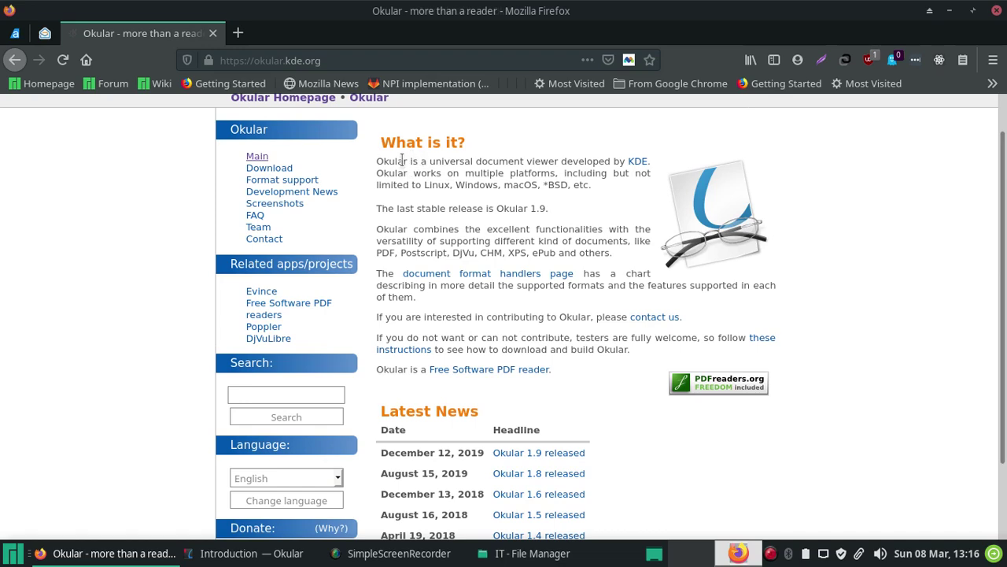
{"action": "scroll", "coordinate": [461, 206], "scroll_direction": "down", "scroll_amount": 2}
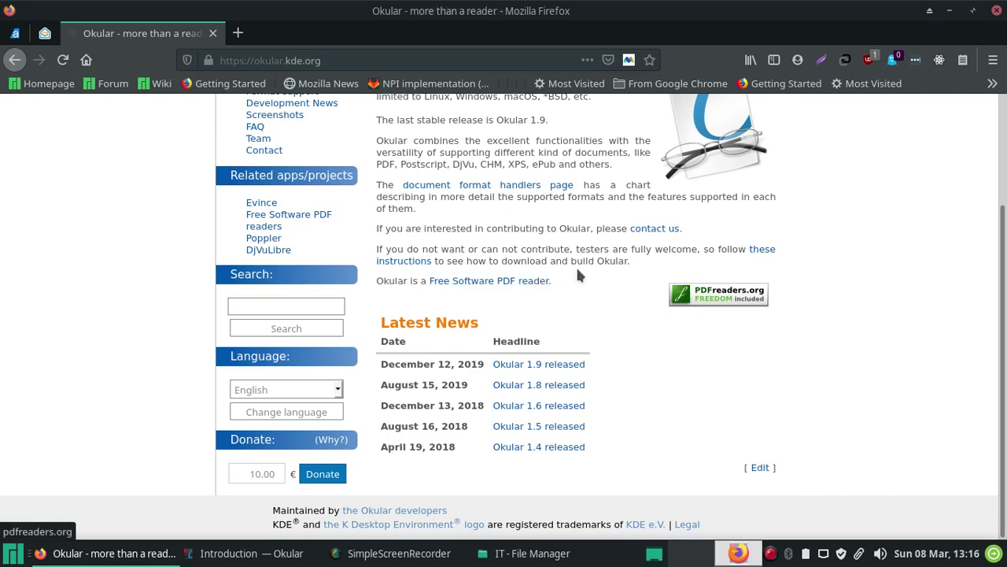
{"action": "scroll", "coordinate": [579, 274], "scroll_direction": "up", "scroll_amount": 3}
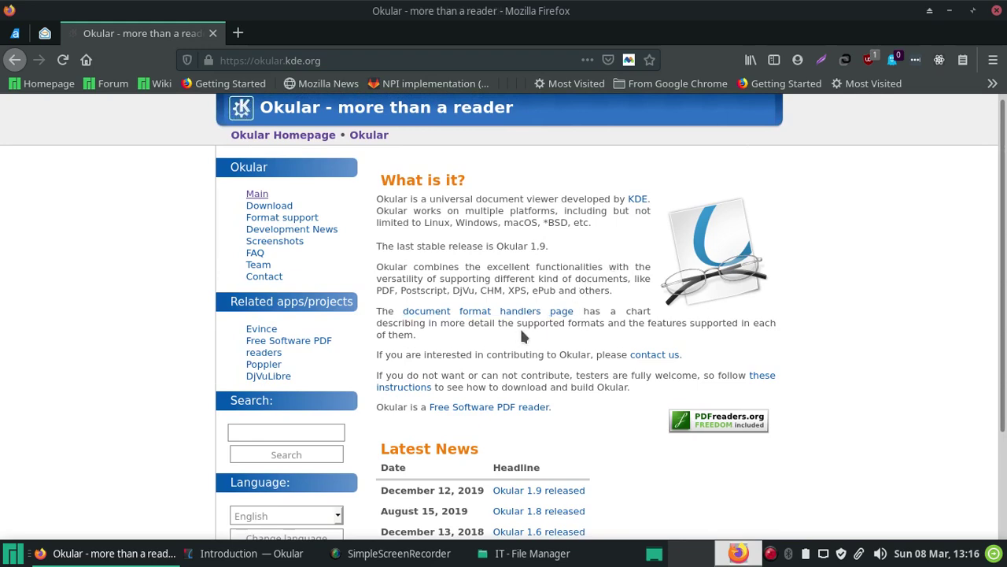
- Switch to the Introduction document in Okular and look over its first page
{"action": "left_click", "coordinate": [239, 557]}
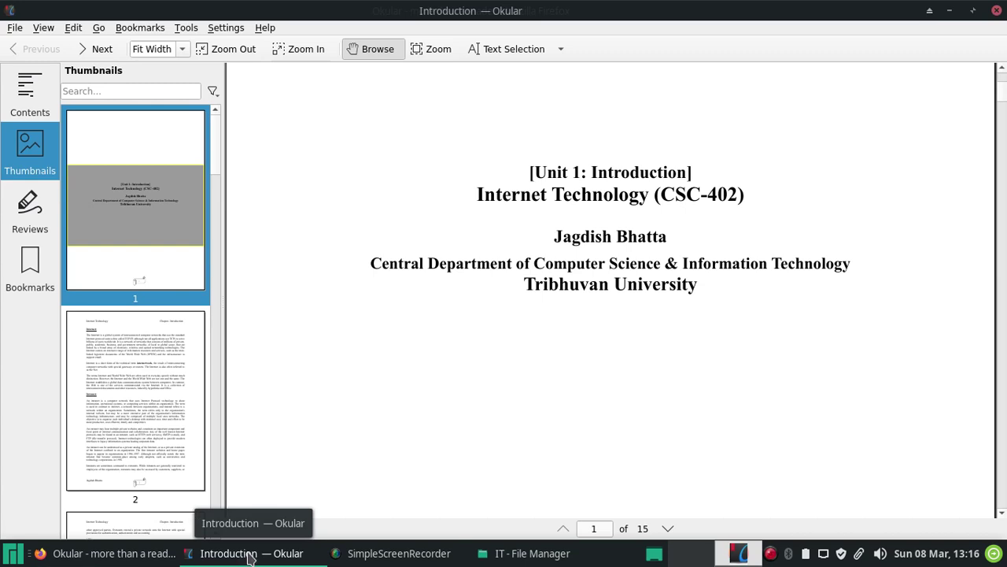
{"action": "left_click", "coordinate": [250, 556]}
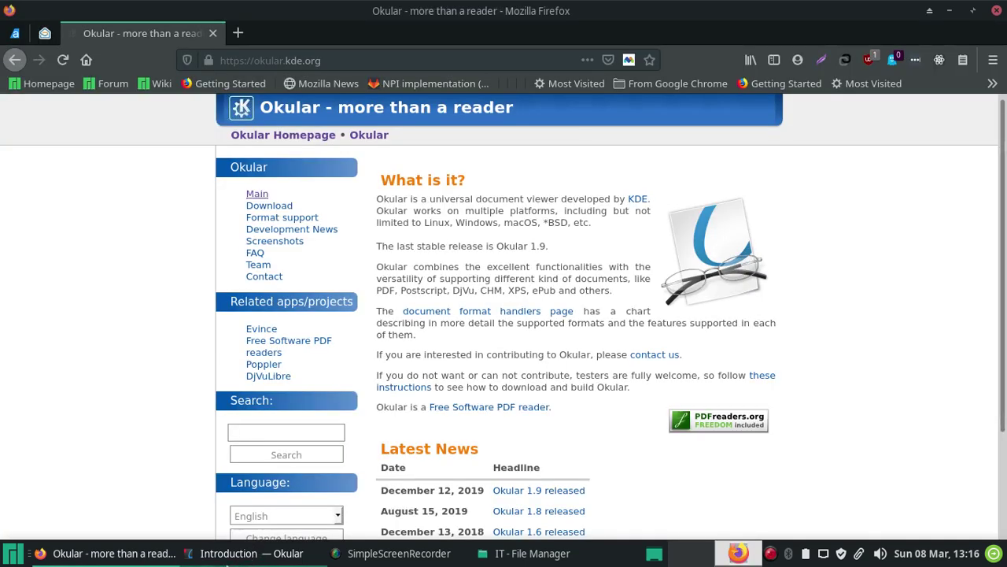
{"action": "left_click", "coordinate": [267, 556]}
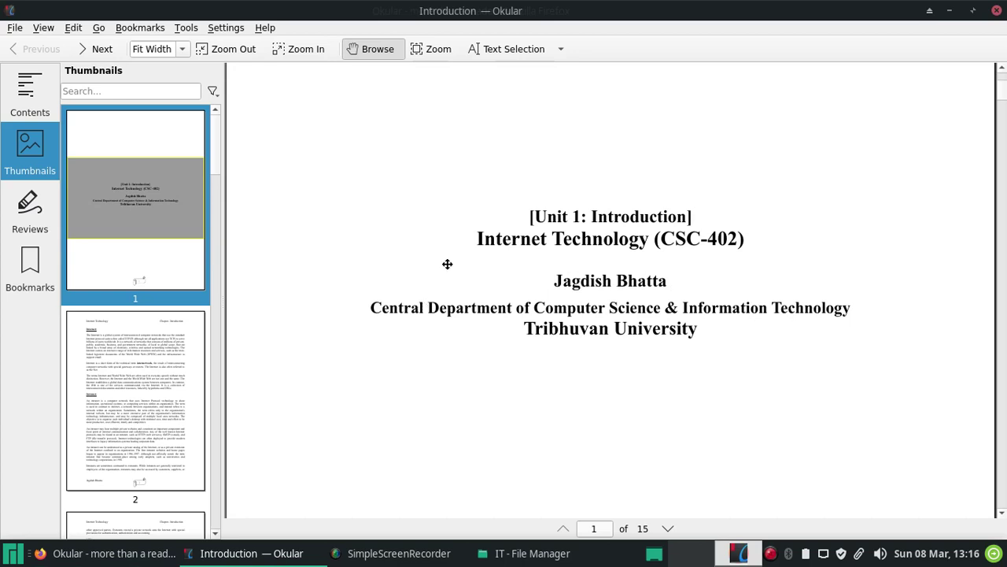
{"action": "scroll", "coordinate": [339, 247], "scroll_direction": "up", "scroll_amount": 2}
{"action": "scroll", "coordinate": [340, 236], "scroll_direction": "down", "scroll_amount": 2}
{"action": "scroll", "coordinate": [323, 209], "scroll_direction": "down", "scroll_amount": 2}
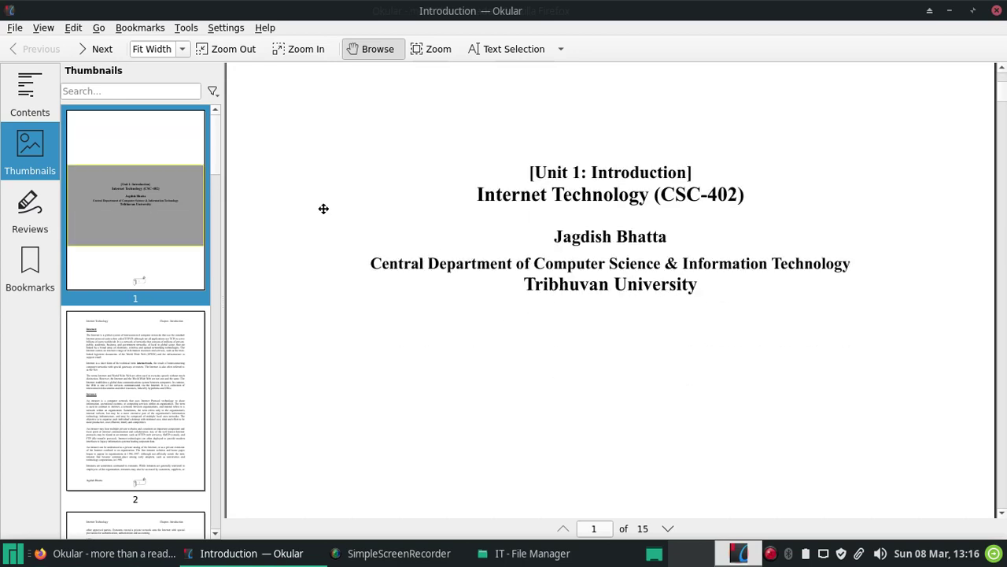
{"action": "scroll", "coordinate": [323, 209], "scroll_direction": "down", "scroll_amount": 2}
{"action": "scroll", "coordinate": [323, 209], "scroll_direction": "up", "scroll_amount": 2}
{"action": "scroll", "coordinate": [323, 208], "scroll_direction": "down", "scroll_amount": 4}
{"action": "scroll", "coordinate": [323, 208], "scroll_direction": "up", "scroll_amount": 5}
- Show the document's contents and jump to the Hosting ISPs, Transit ISPs and Free ISPs entries in turn
{"action": "left_click", "coordinate": [51, 103]}
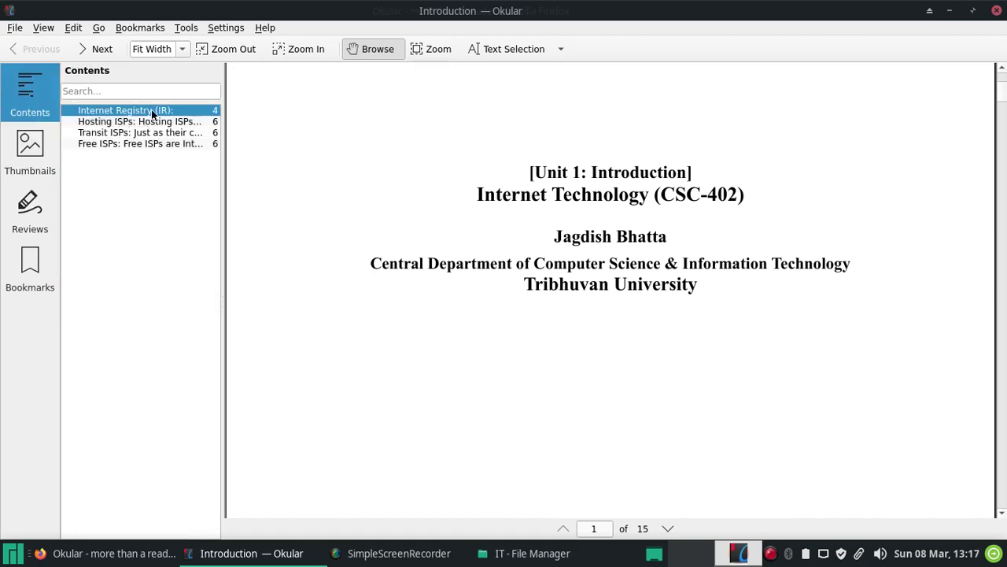
{"action": "left_click", "coordinate": [126, 123]}
{"action": "left_click", "coordinate": [129, 133]}
{"action": "left_click", "coordinate": [127, 144]}
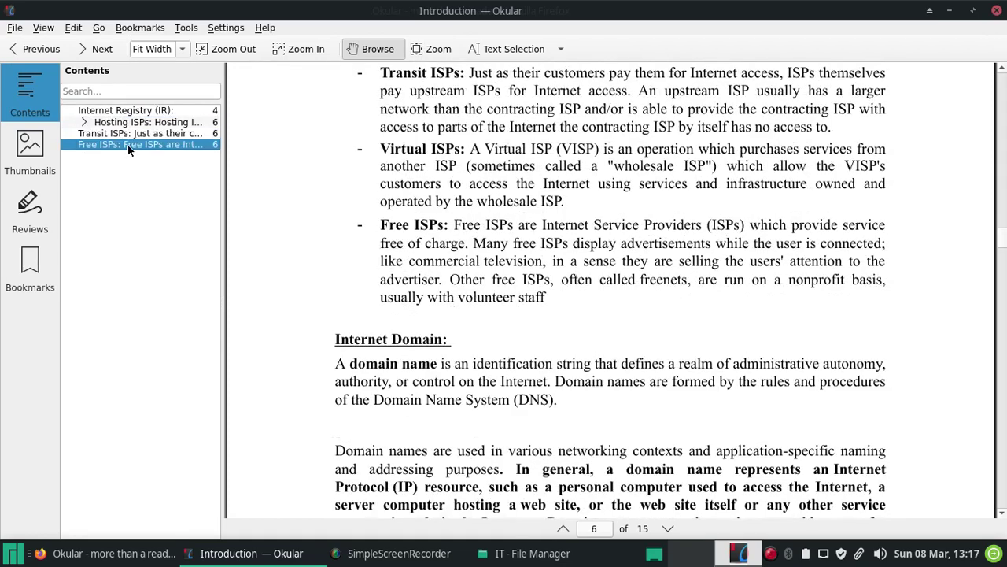
- Show the page thumbnails, go back to the first page and open page 2 from its thumbnail
{"action": "left_click", "coordinate": [15, 151]}
{"action": "scroll", "coordinate": [120, 165], "scroll_direction": "up", "scroll_amount": 10}
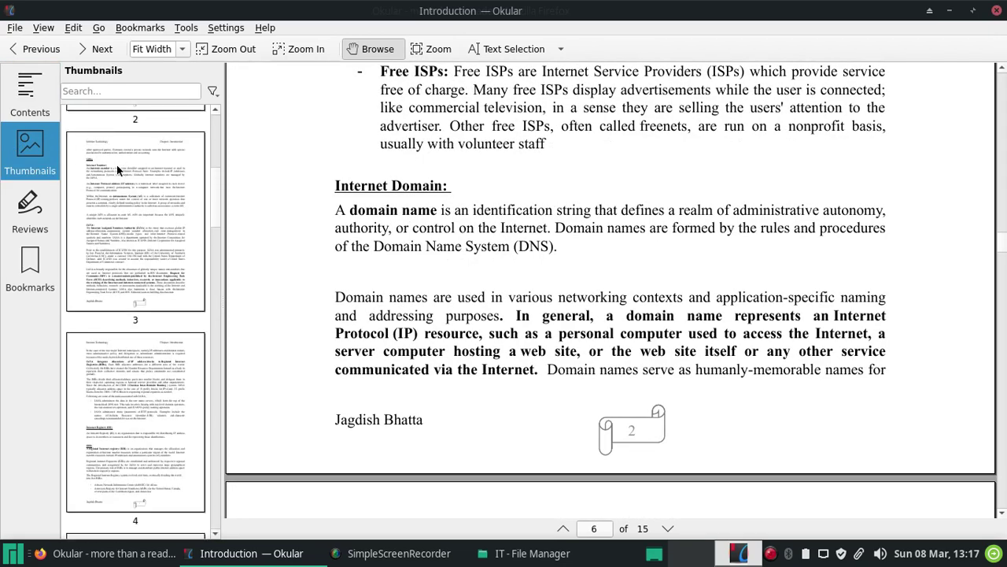
{"action": "left_click", "coordinate": [118, 181]}
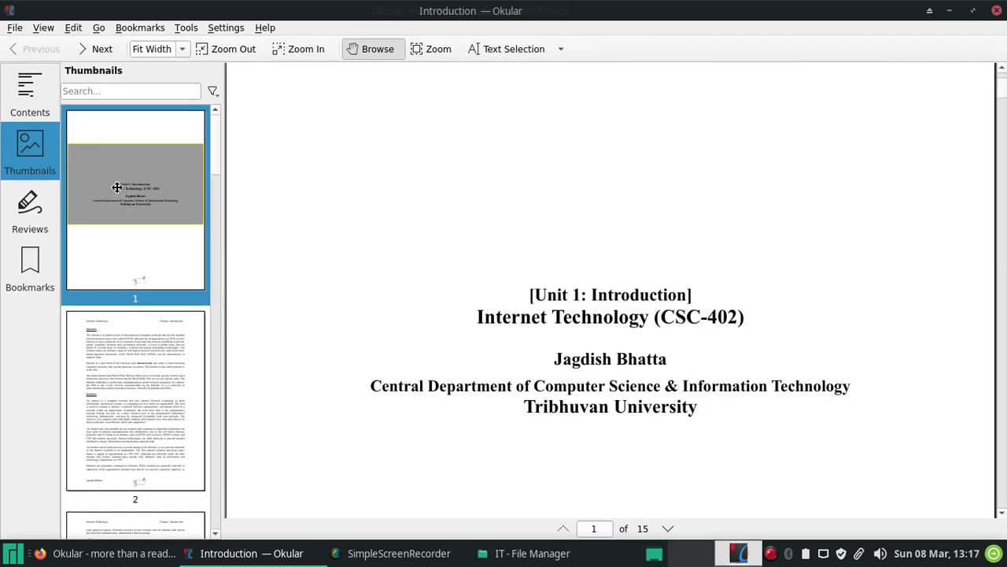
{"action": "scroll", "coordinate": [159, 230], "scroll_direction": "down", "scroll_amount": 2}
{"action": "left_click", "coordinate": [160, 241]}
{"action": "scroll", "coordinate": [159, 238], "scroll_direction": "down", "scroll_amount": 12}
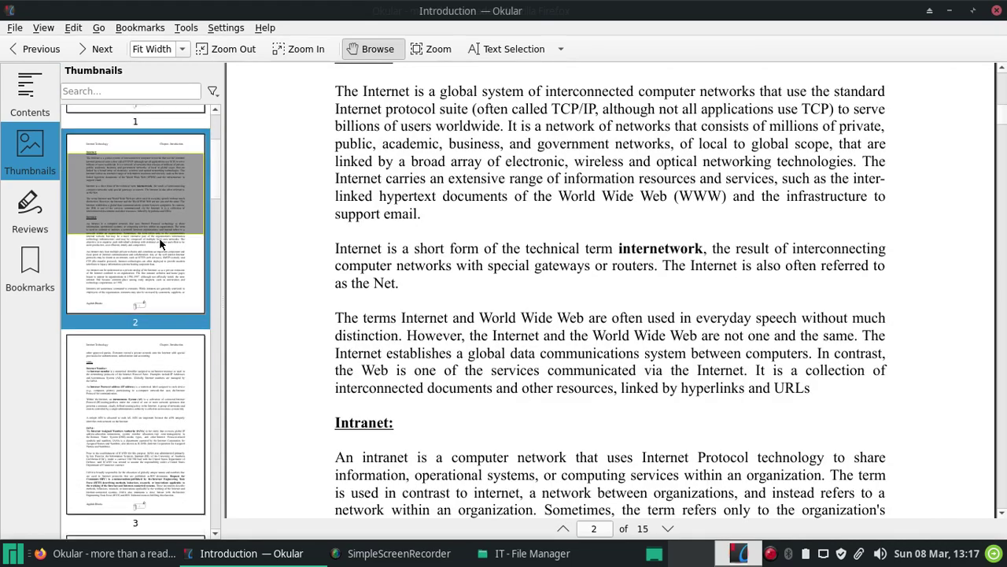
- Open page 12 from its thumbnail and view the submarine cable illustration and the text above it
{"action": "scroll", "coordinate": [146, 223], "scroll_direction": "down", "scroll_amount": 14}
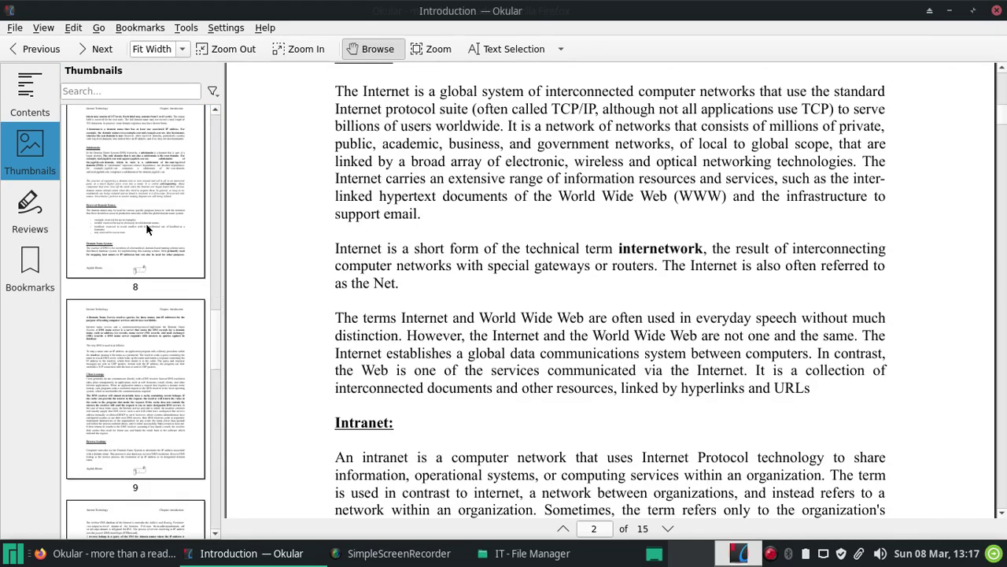
{"action": "scroll", "coordinate": [145, 224], "scroll_direction": "up", "scroll_amount": 2}
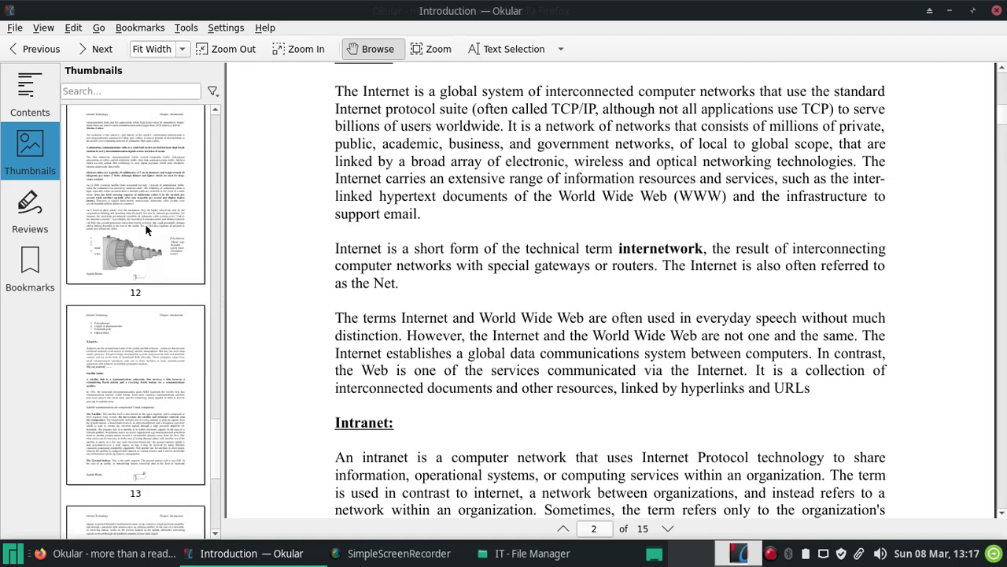
{"action": "left_click", "coordinate": [145, 223]}
{"action": "scroll", "coordinate": [366, 312], "scroll_direction": "down", "scroll_amount": 3}
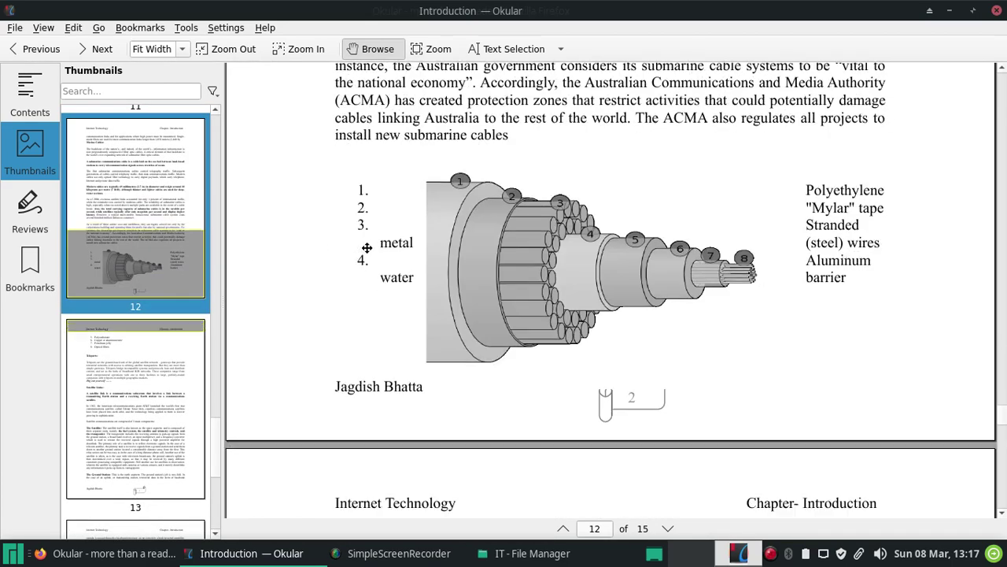
{"action": "scroll", "coordinate": [371, 312], "scroll_direction": "up", "scroll_amount": 4}
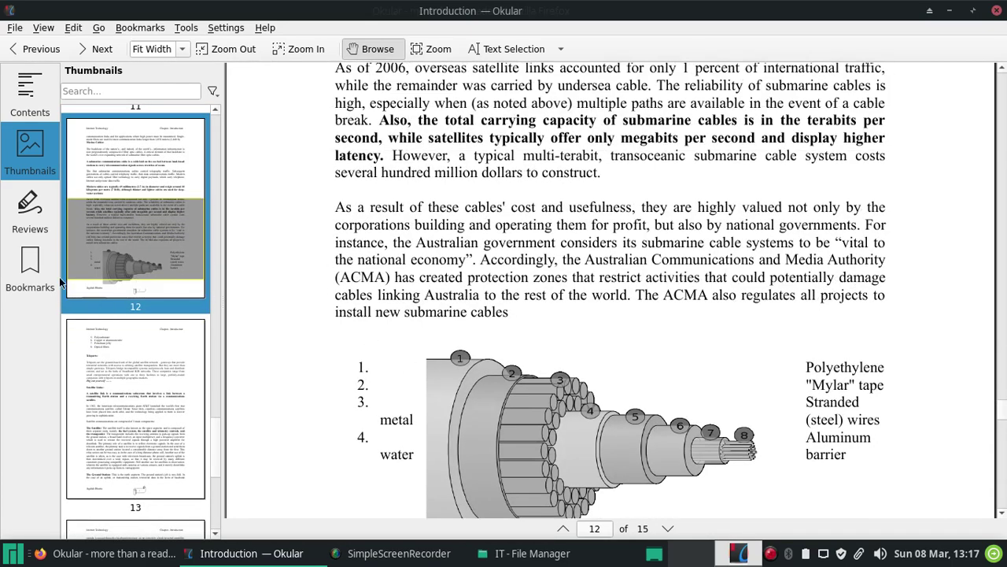
- Show the document's reviews, then its bookmarks, and return to the contents list
{"action": "left_click", "coordinate": [30, 211]}
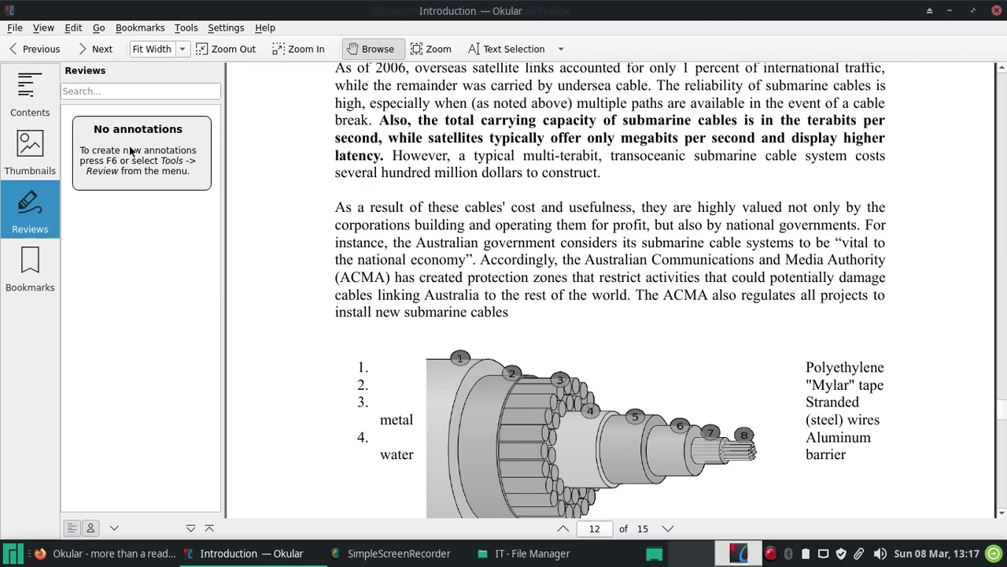
{"action": "left_click", "coordinate": [24, 271]}
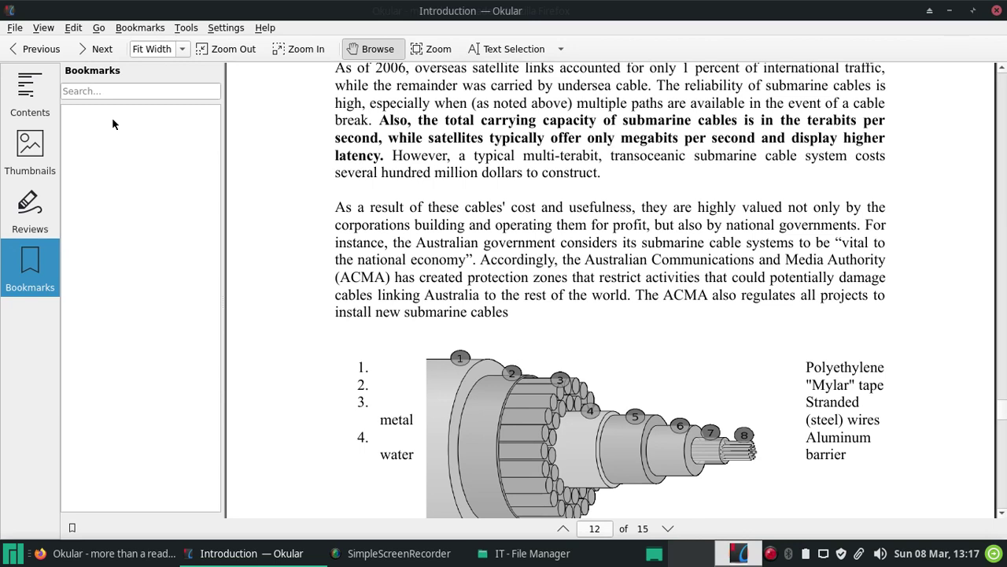
{"action": "left_click", "coordinate": [15, 116]}
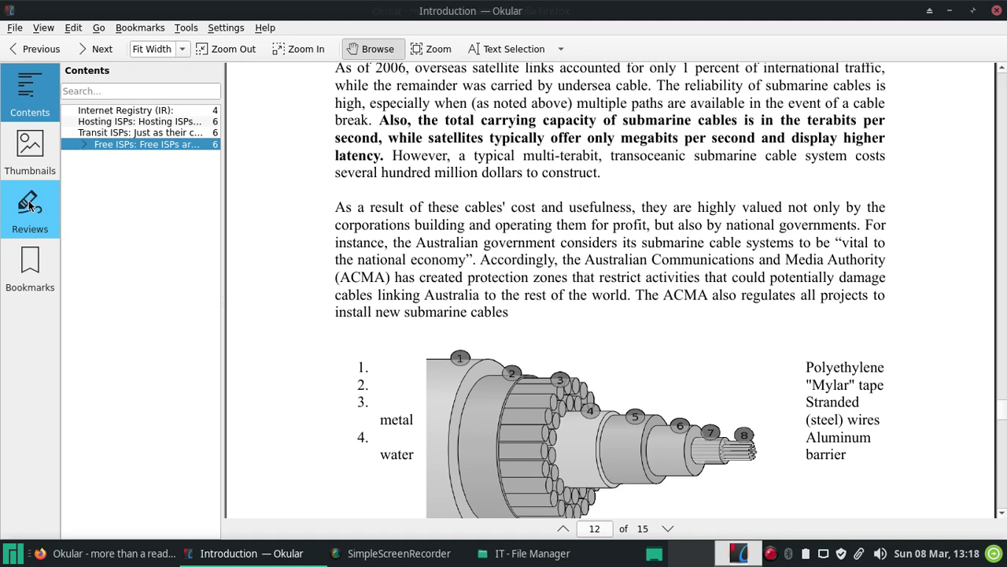
- View the document in full screen mode with page thumbnails, browse back to page 5, and leave full screen
{"action": "left_click", "coordinate": [44, 27]}
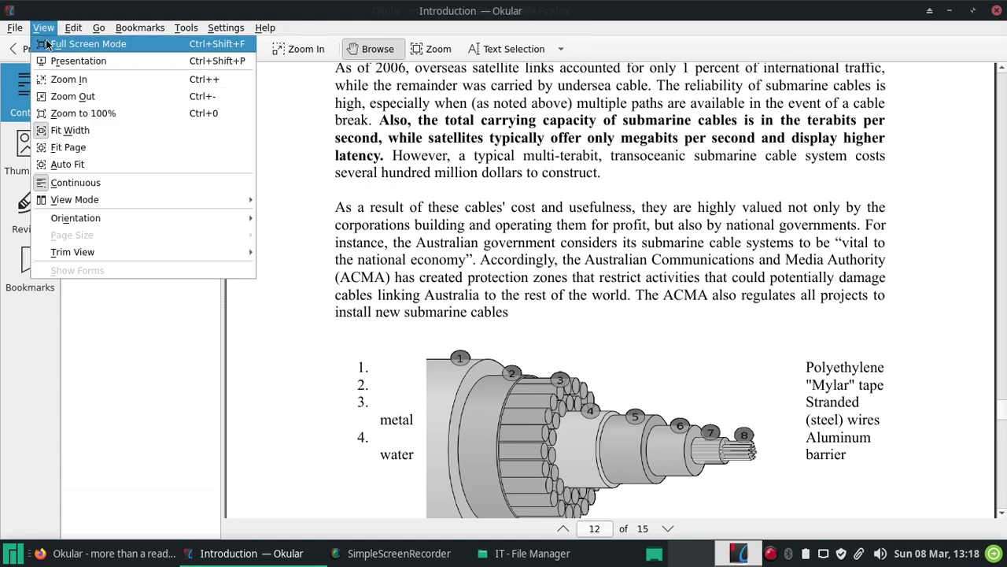
{"action": "left_click", "coordinate": [47, 45]}
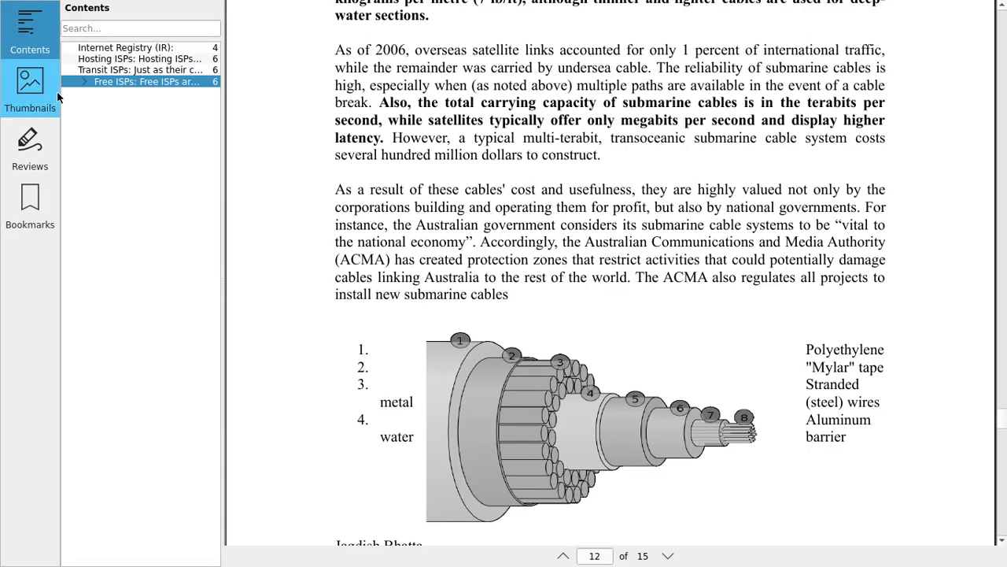
{"action": "left_click", "coordinate": [55, 94]}
{"action": "scroll", "coordinate": [410, 150], "scroll_direction": "up", "scroll_amount": 15}
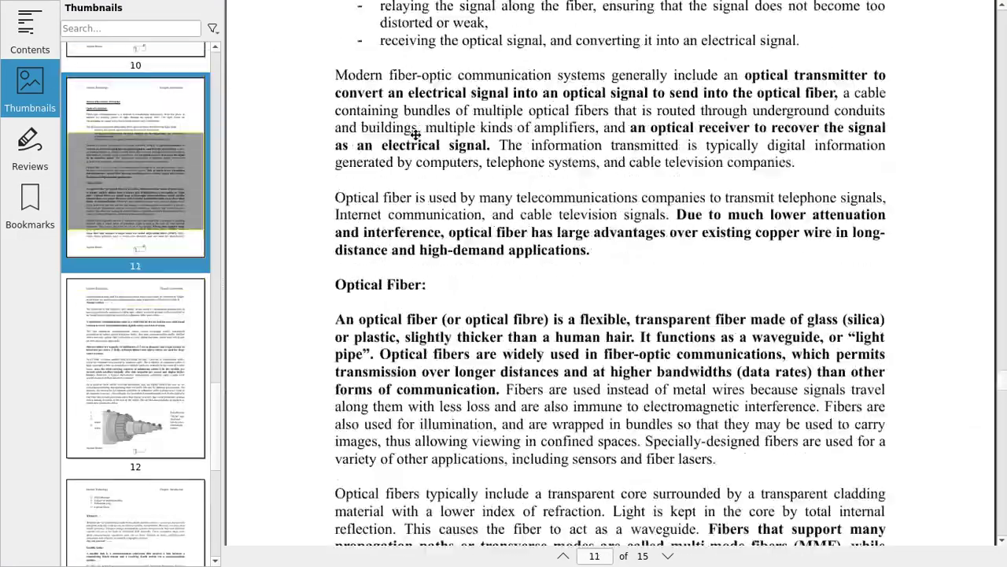
{"action": "scroll", "coordinate": [418, 129], "scroll_direction": "up", "scroll_amount": 20}
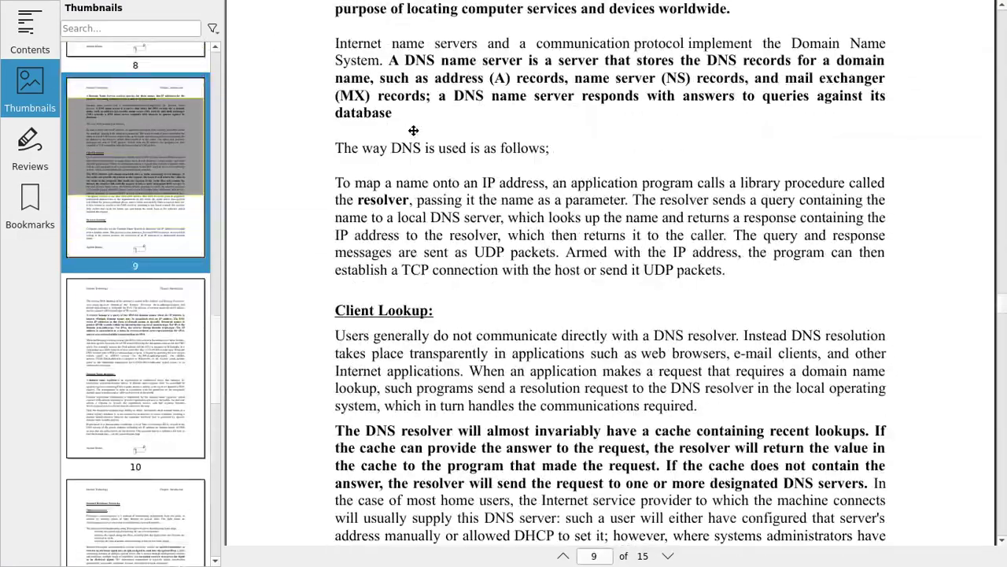
{"action": "scroll", "coordinate": [414, 131], "scroll_direction": "up", "scroll_amount": 20}
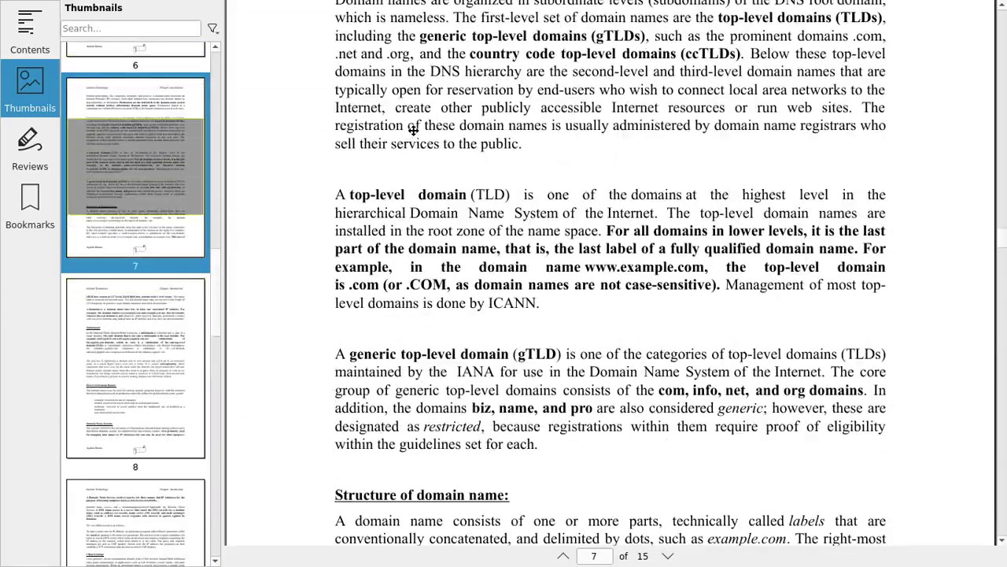
{"action": "scroll", "coordinate": [413, 131], "scroll_direction": "up", "scroll_amount": 20}
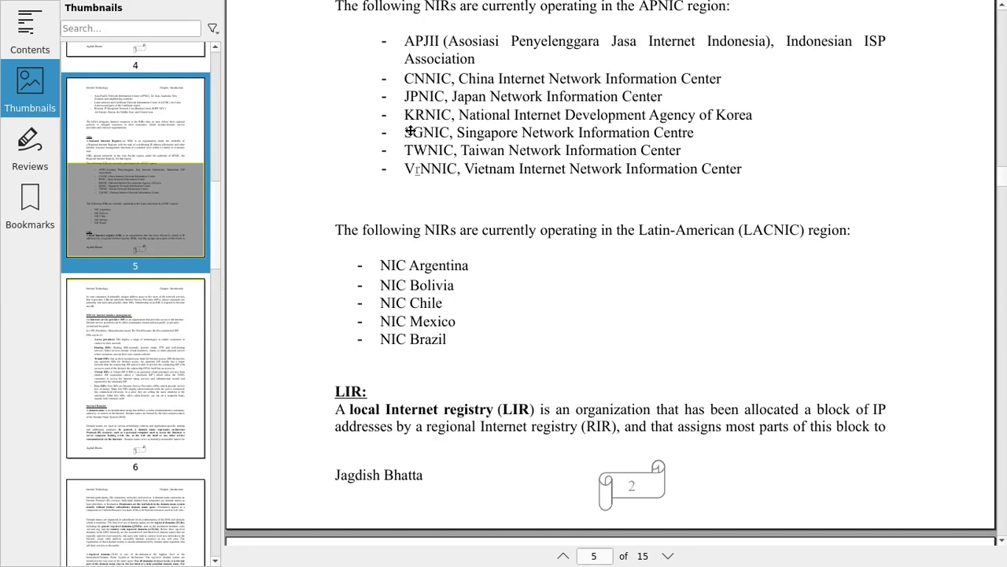
{"action": "key", "text": "ctrl+shift+f"}
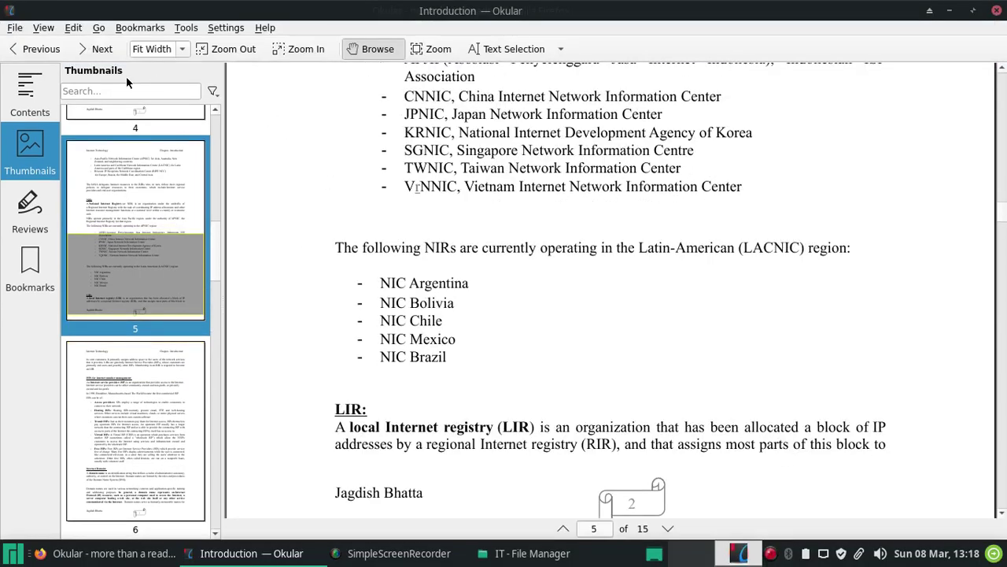
- Start presentation mode from page 5 and dismiss the information message about exiting it
{"action": "left_click", "coordinate": [44, 28]}
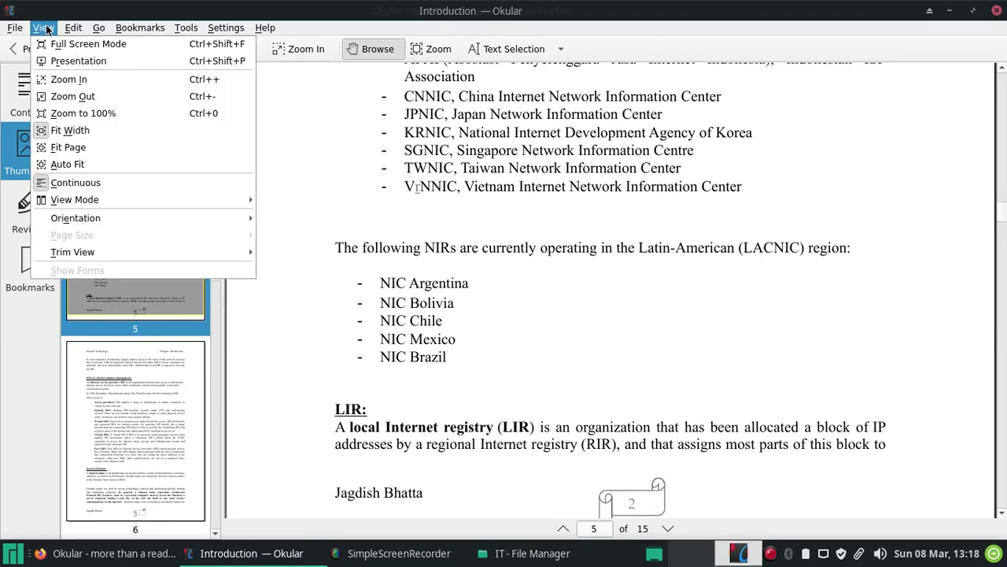
{"action": "left_click", "coordinate": [72, 62]}
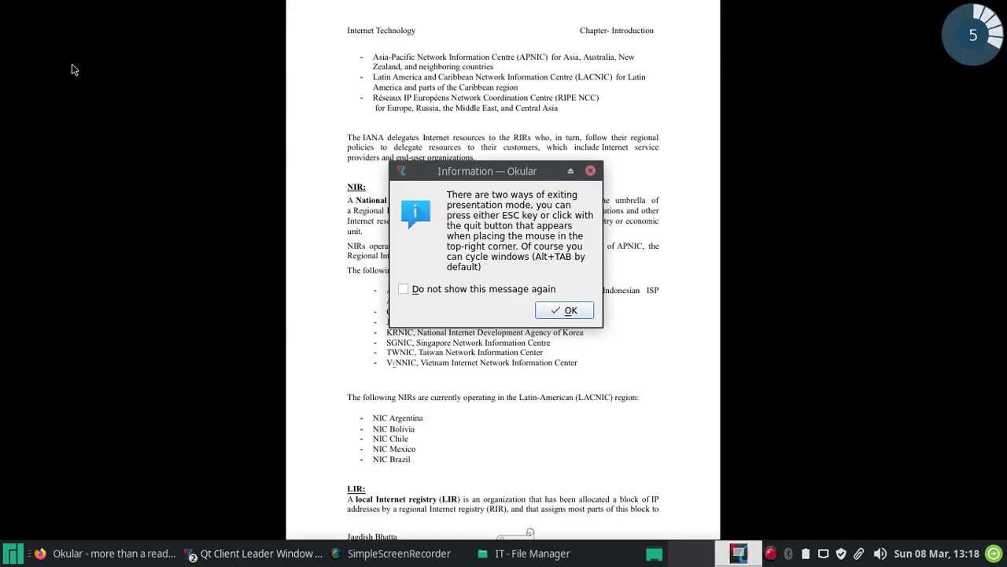
{"action": "left_click", "coordinate": [564, 313]}
- Flip forward through the presentation past page 8 and go back to page 4
{"action": "key", "text": "Right"}
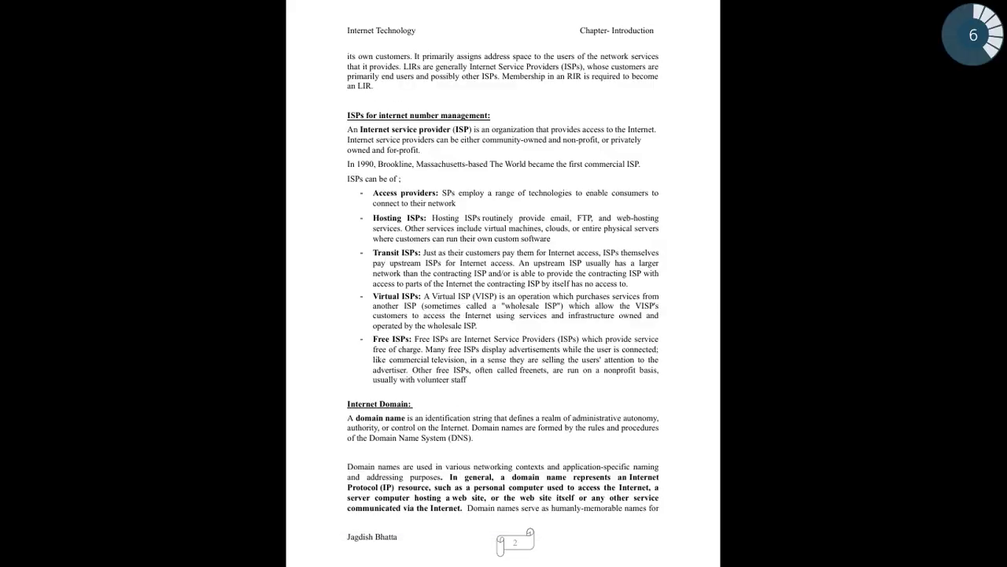
{"action": "key", "text": "Right"}
{"action": "key", "text": "Right"}
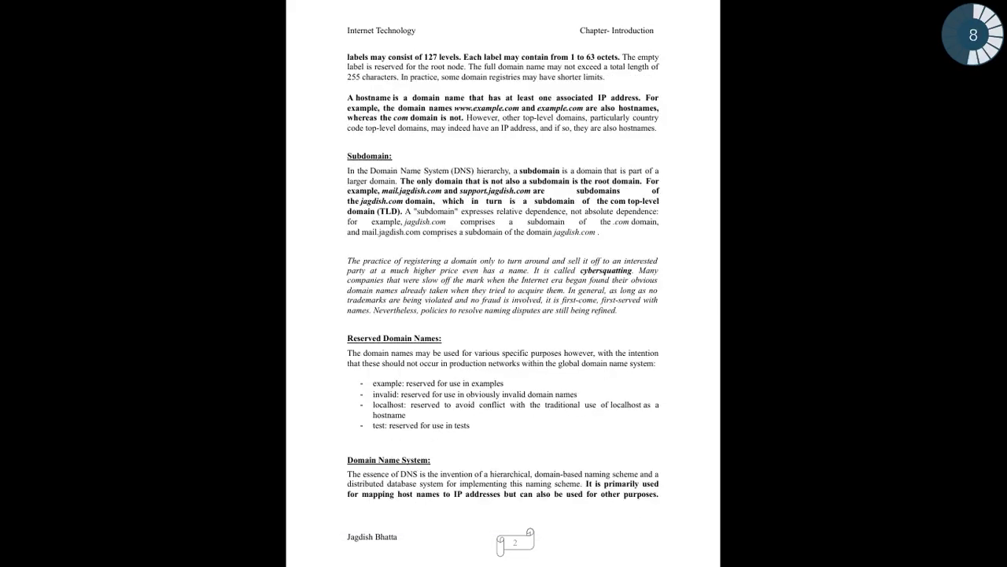
{"action": "key", "text": "Right"}
{"action": "key", "text": "Left"}
{"action": "key", "text": "Left"}
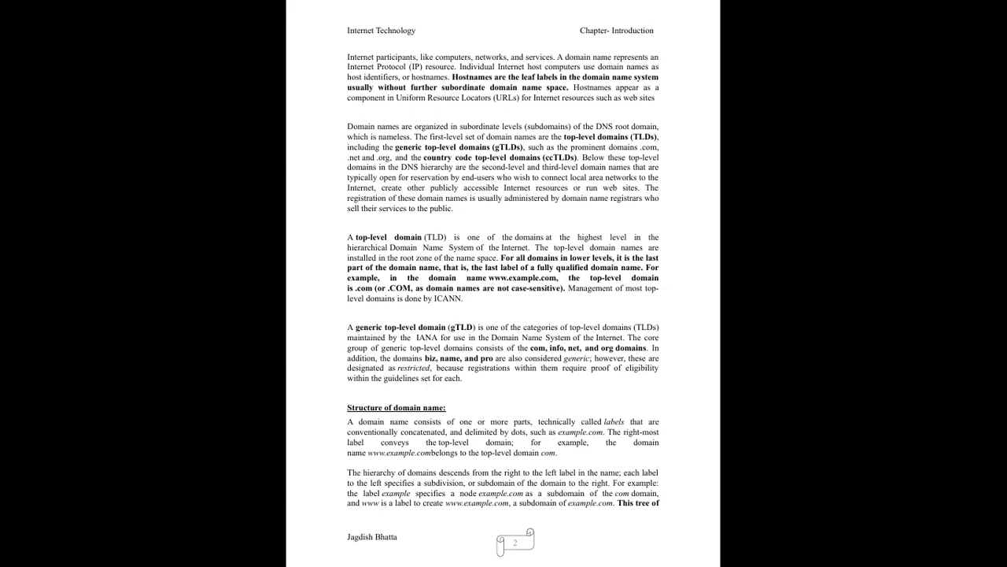
{"action": "key", "text": "Left"}
{"action": "key", "text": "Left"}
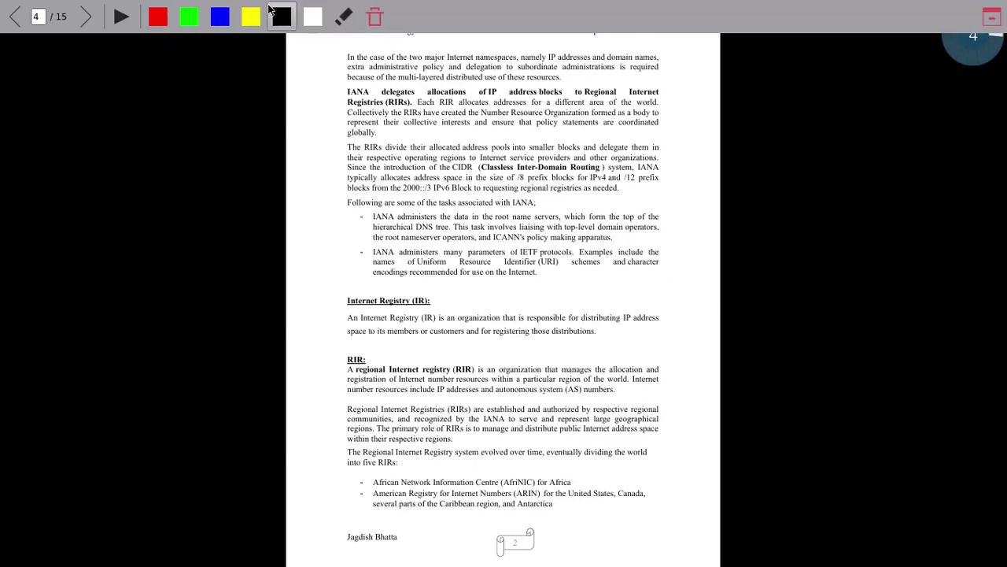
- Draw a red tick over the RIRs paragraph and red freehand letters over the IANA tasks list on page 4
{"action": "left_click", "coordinate": [162, 17]}
{"action": "mouse_move", "coordinate": [346, 147]}
{"action": "left_mouse_down"}
{"action": "mouse_move", "coordinate": [347, 161]}
{"action": "mouse_move", "coordinate": [468, 142]}
{"action": "left_mouse_up"}
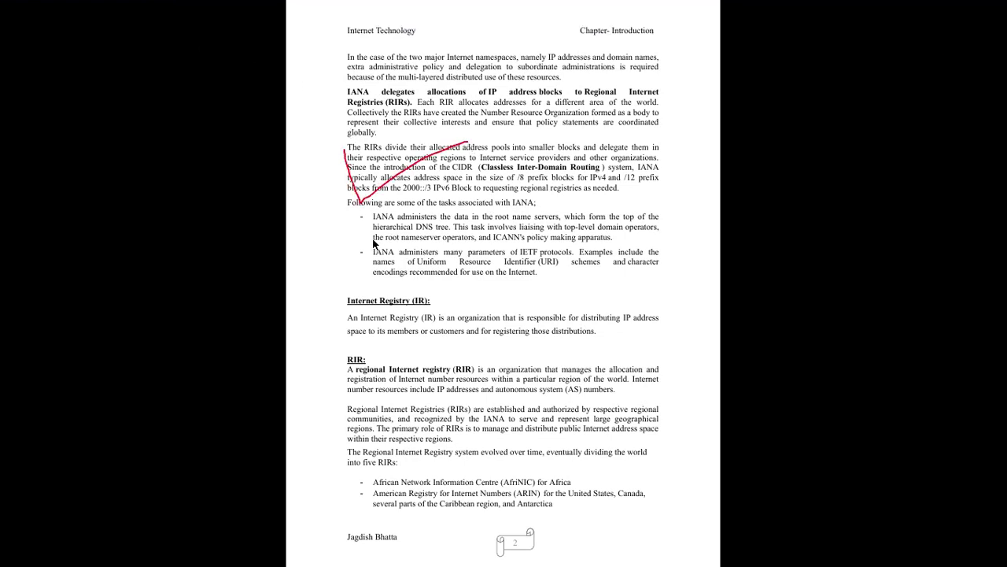
{"action": "mouse_move", "coordinate": [405, 203]}
{"action": "left_mouse_down"}
{"action": "mouse_move", "coordinate": [423, 275]}
{"action": "mouse_move", "coordinate": [432, 227]}
{"action": "left_mouse_up"}
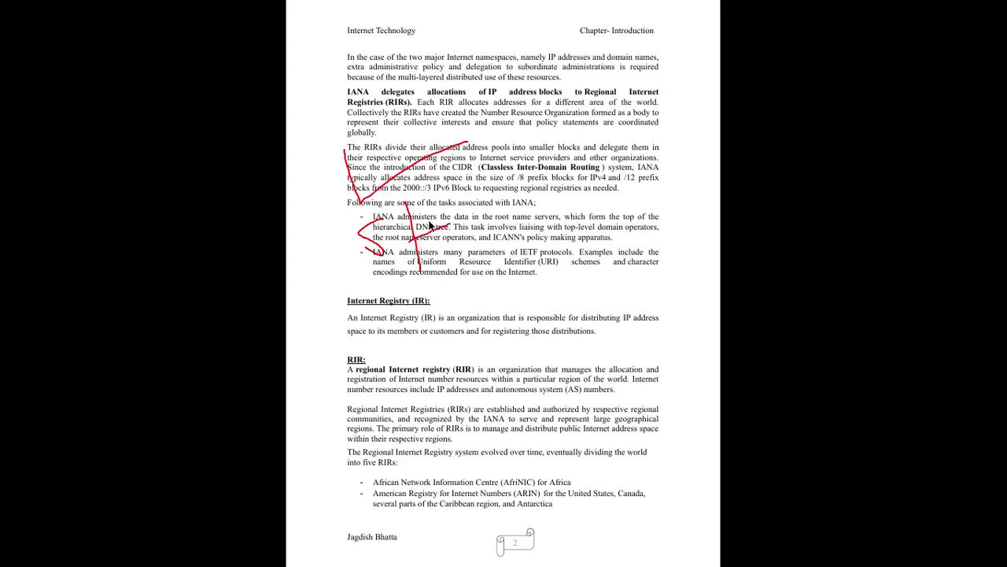
- Switch the presentation pen to green and draw freehand strokes across the end of the IANA tasks list on page 4
{"action": "left_click", "coordinate": [189, 16]}
{"action": "mouse_move", "coordinate": [532, 197]}
{"action": "left_mouse_down"}
{"action": "mouse_move", "coordinate": [521, 299]}
{"action": "mouse_move", "coordinate": [752, 227]}
{"action": "left_mouse_up"}
{"action": "left_click_drag", "start_coordinate": [566, 196], "coordinate": [578, 274]}
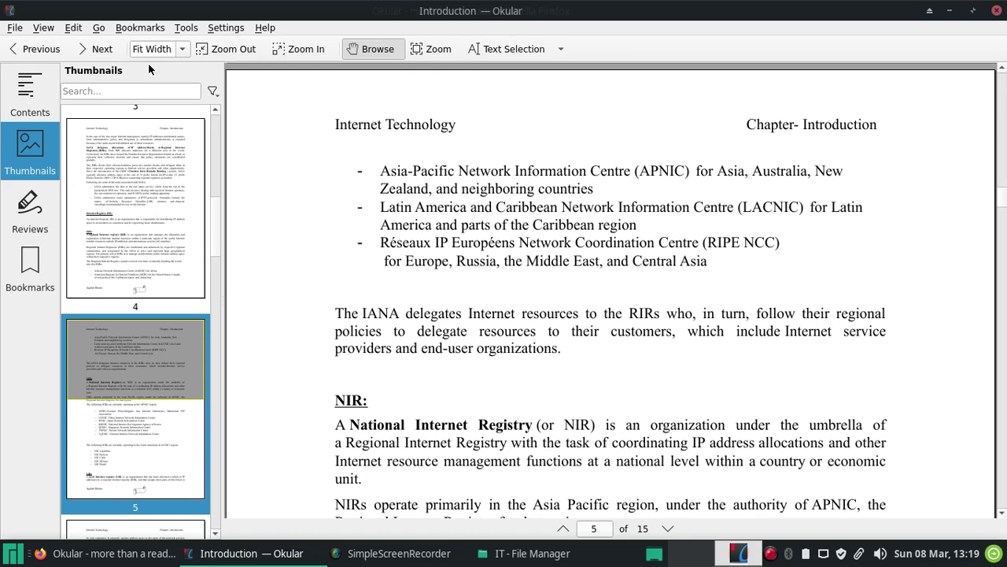
- Set the accessibility color mode to Invert Colors and apply it to the document
{"action": "left_click", "coordinate": [219, 29]}
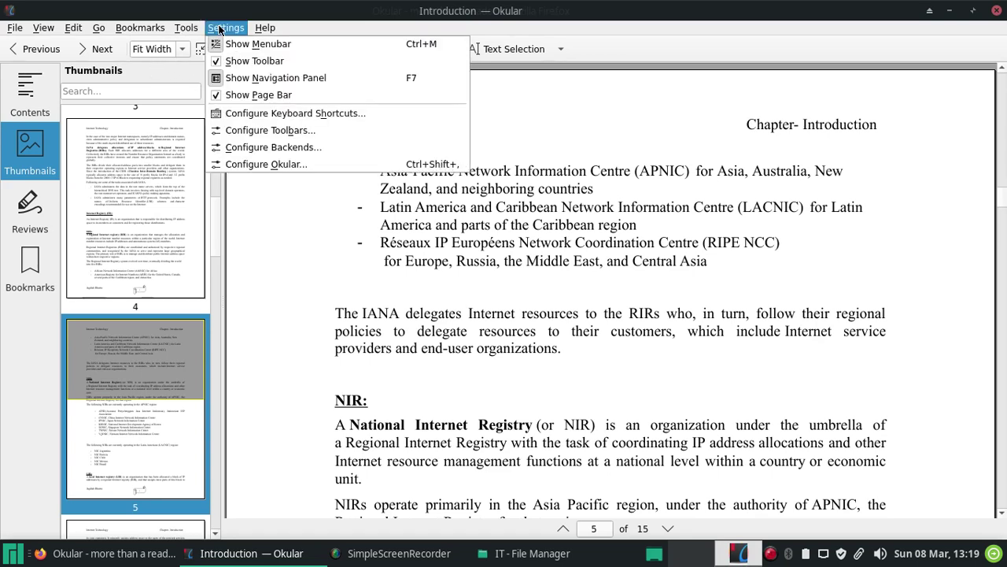
{"action": "left_click", "coordinate": [253, 165]}
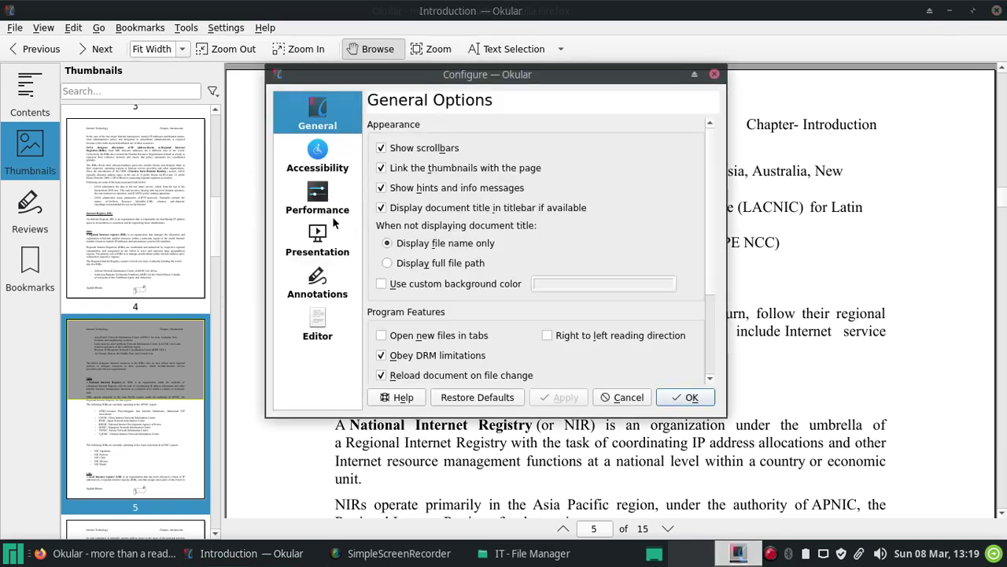
{"action": "left_click", "coordinate": [318, 162]}
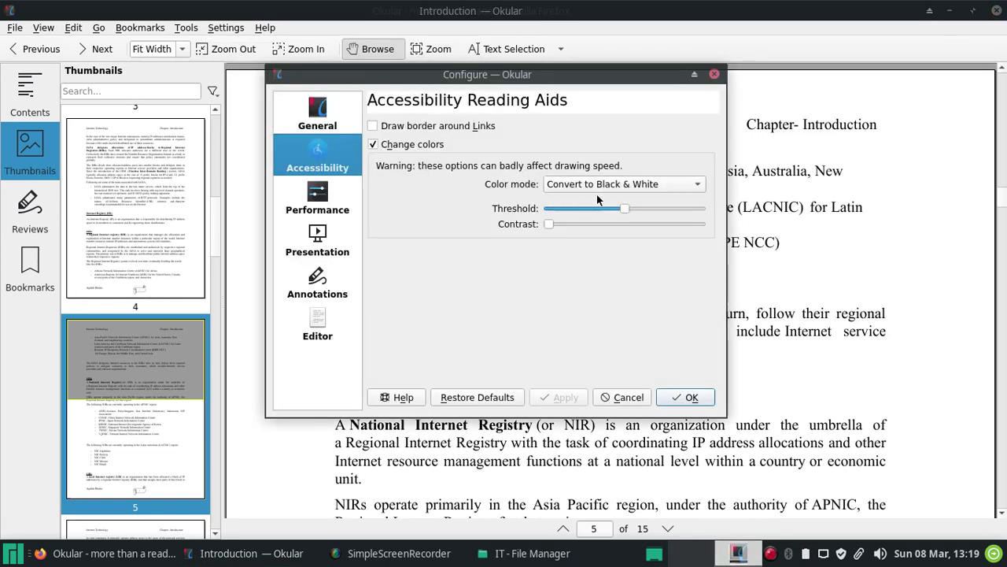
{"action": "left_click", "coordinate": [652, 185]}
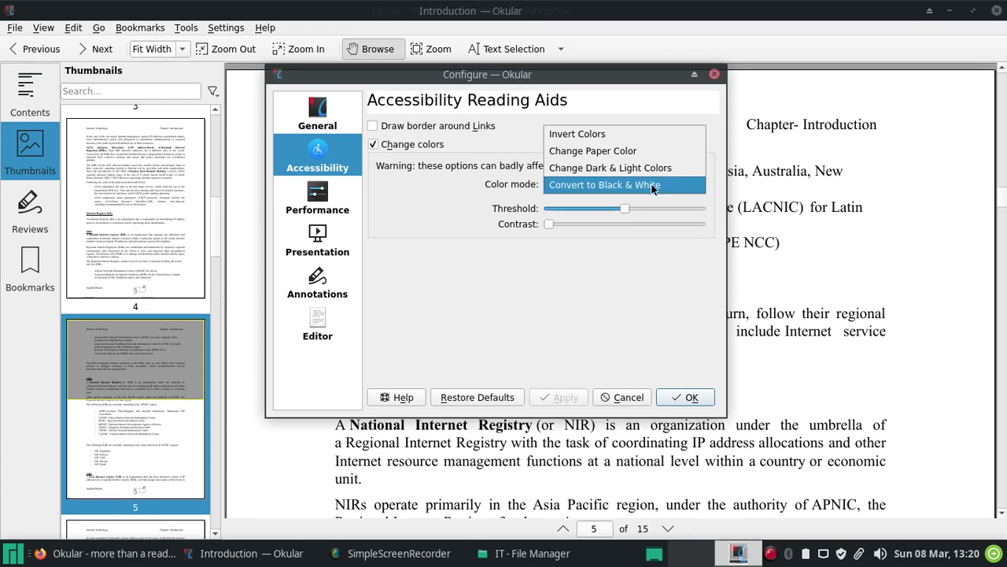
{"action": "left_click", "coordinate": [623, 135]}
{"action": "left_click", "coordinate": [560, 400]}
{"action": "left_click", "coordinate": [691, 398]}
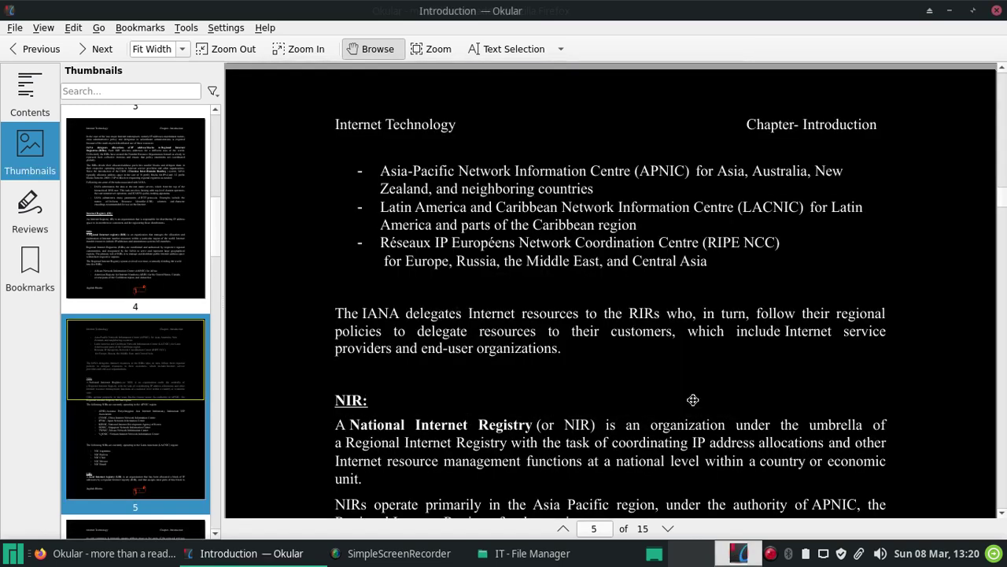
- Examine how pages 1 to 5 look with inverted colors, ending at the Internet Number section on page 3
{"action": "scroll", "coordinate": [585, 353], "scroll_direction": "up", "scroll_amount": 6}
{"action": "scroll", "coordinate": [562, 349], "scroll_direction": "up", "scroll_amount": 10}
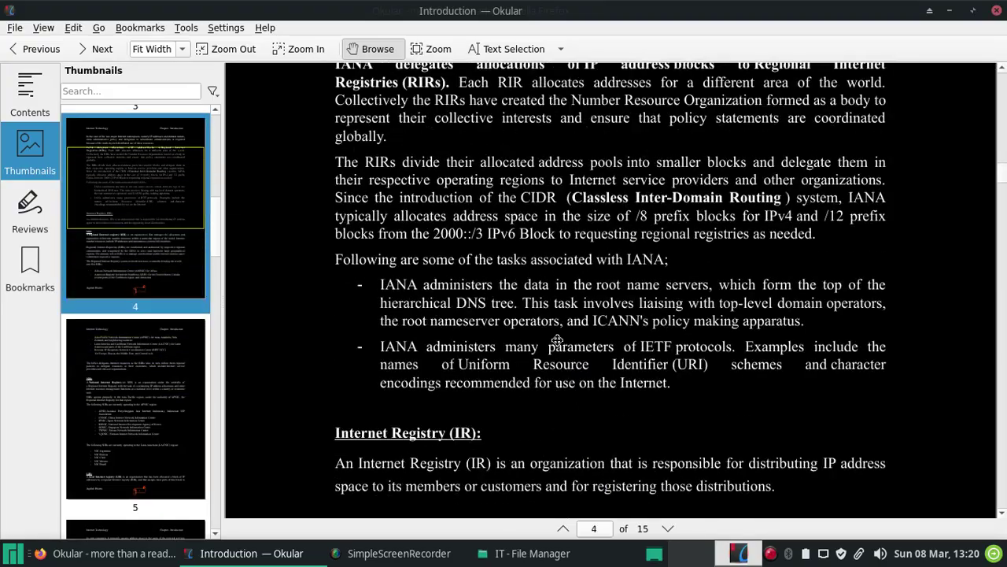
{"action": "scroll", "coordinate": [522, 323], "scroll_direction": "up", "scroll_amount": 12}
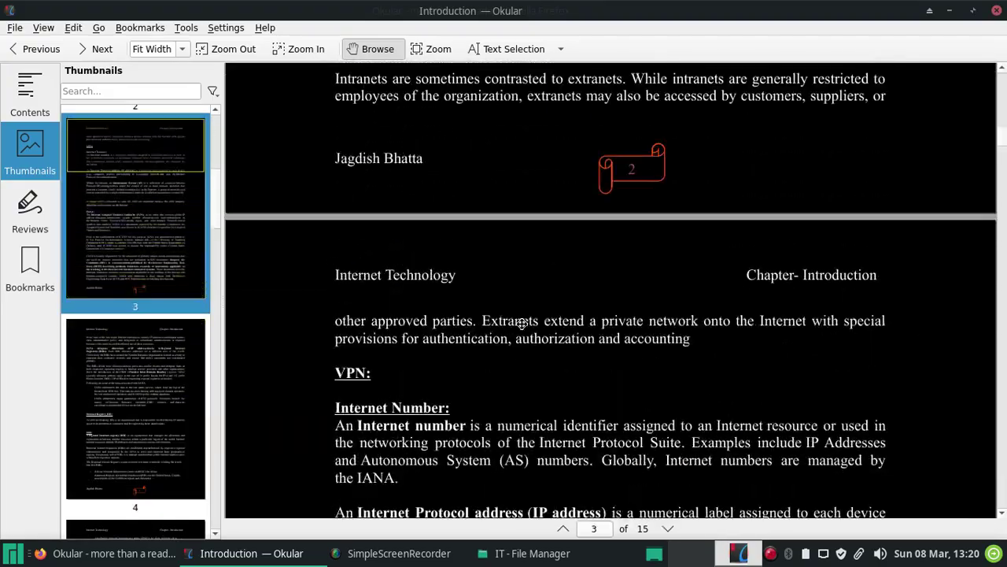
{"action": "scroll", "coordinate": [521, 319], "scroll_direction": "up", "scroll_amount": 14}
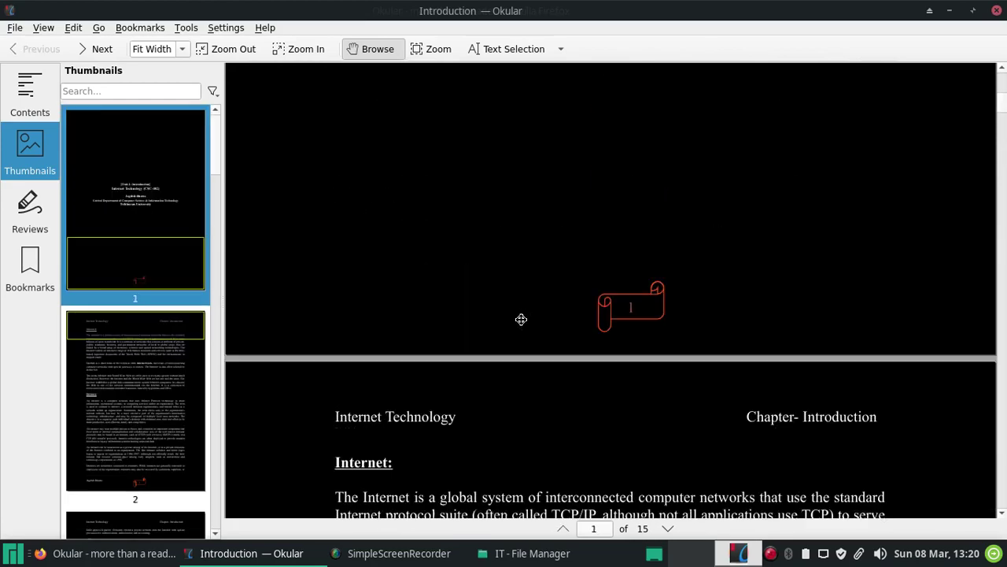
{"action": "scroll", "coordinate": [501, 301], "scroll_direction": "down", "scroll_amount": 9}
{"action": "scroll", "coordinate": [502, 301], "scroll_direction": "down", "scroll_amount": 15}
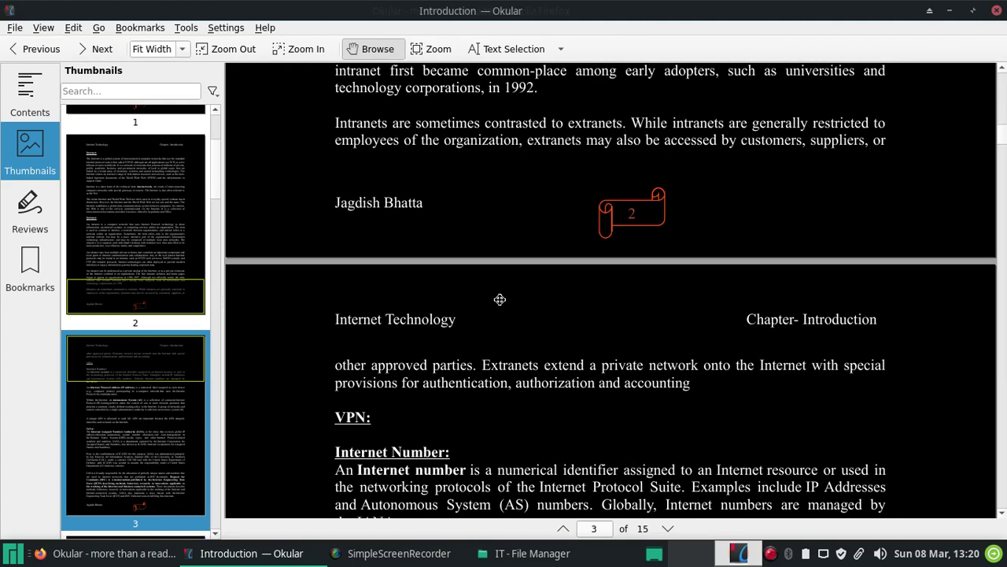
{"action": "scroll", "coordinate": [500, 299], "scroll_direction": "down", "scroll_amount": 3}
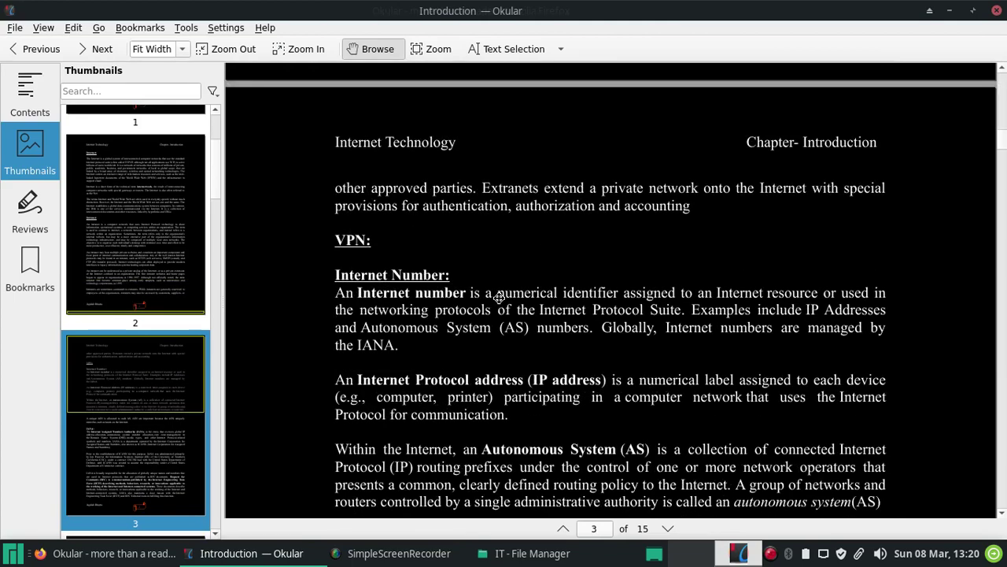
{"action": "scroll", "coordinate": [606, 277], "scroll_direction": "down", "scroll_amount": 2}
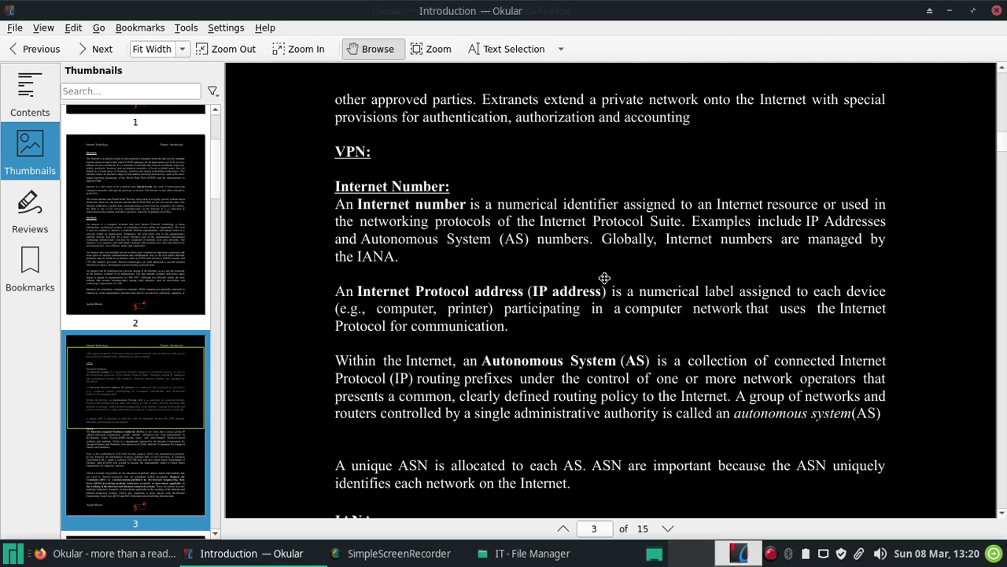
- Set the accessibility color mode to Convert to Black & White
{"action": "left_click", "coordinate": [231, 28]}
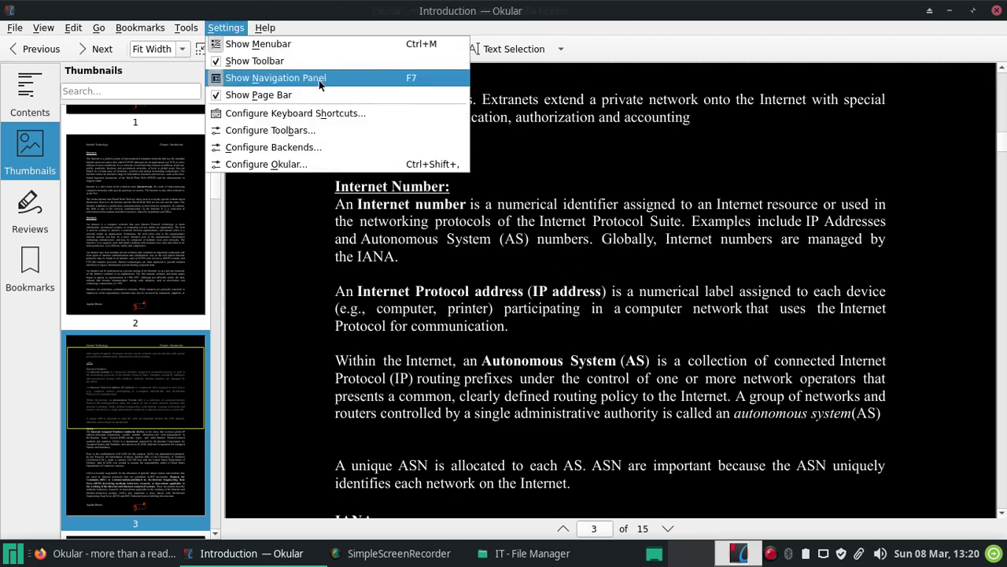
{"action": "left_click", "coordinate": [290, 163]}
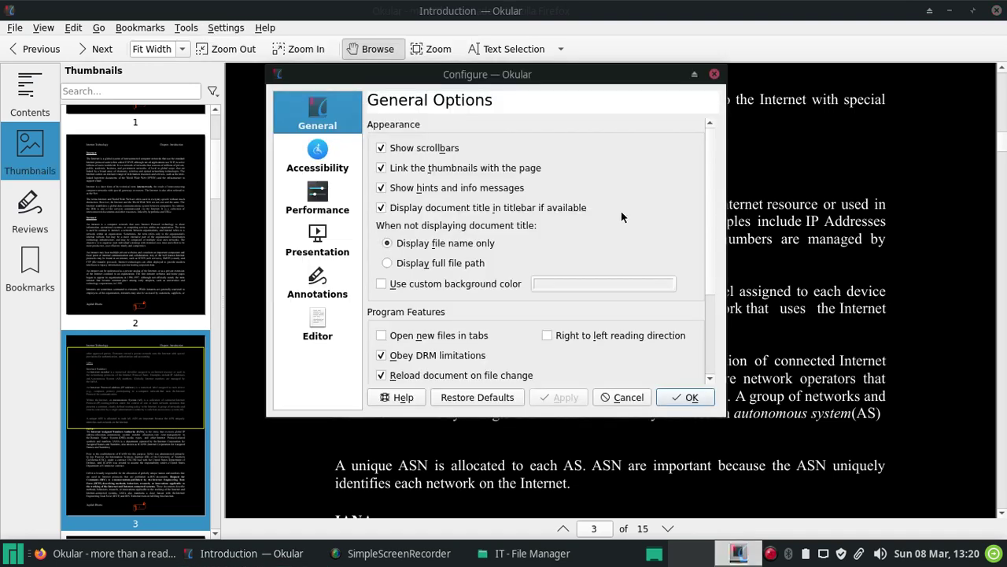
{"action": "left_click", "coordinate": [341, 163]}
{"action": "left_click", "coordinate": [683, 184]}
{"action": "left_click", "coordinate": [642, 235]}
{"action": "left_click", "coordinate": [686, 398]}
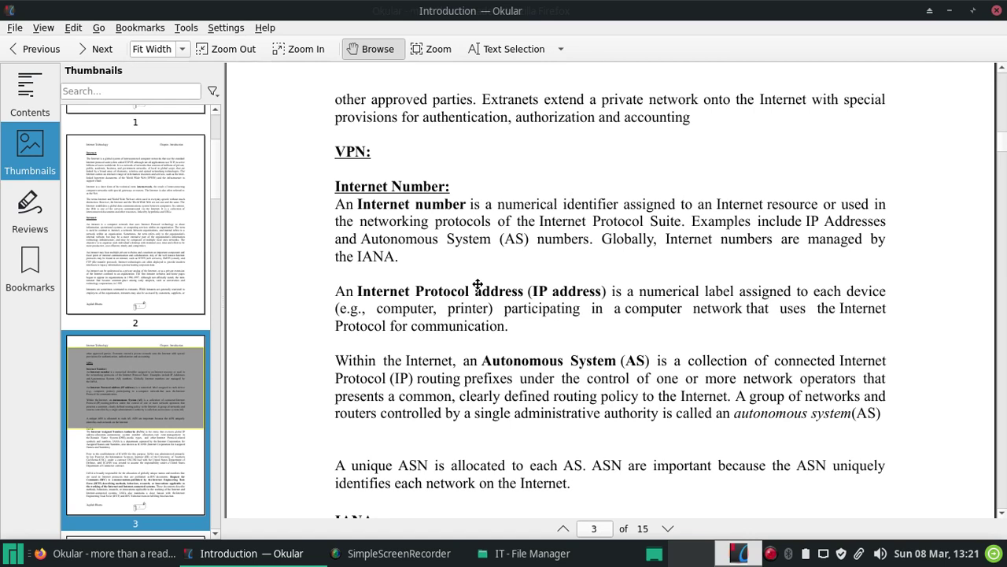
- Show the annotation tools and add a pop-up note reading "This is popup notes." in page 2's paragraph comparing Internet and World Wide Web
{"action": "key", "text": "F6"}
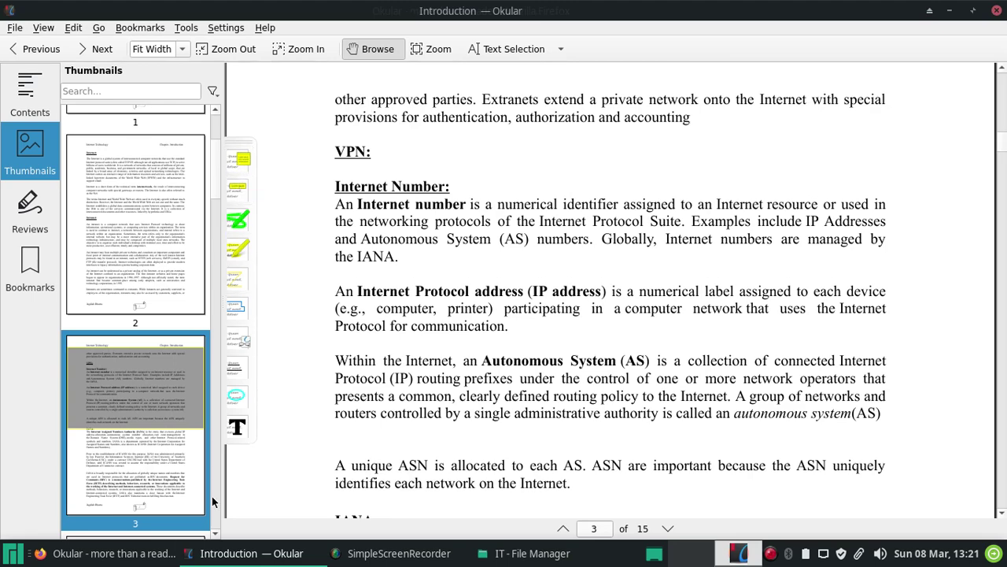
{"action": "scroll", "coordinate": [374, 206], "scroll_direction": "up", "scroll_amount": 10}
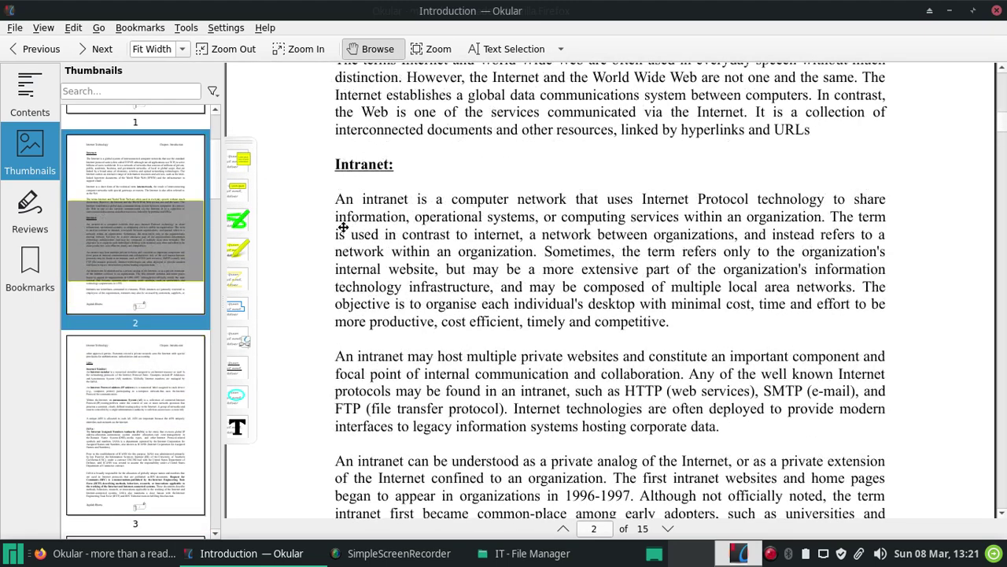
{"action": "left_click", "coordinate": [241, 161]}
{"action": "scroll", "coordinate": [431, 158], "scroll_direction": "up", "scroll_amount": 2}
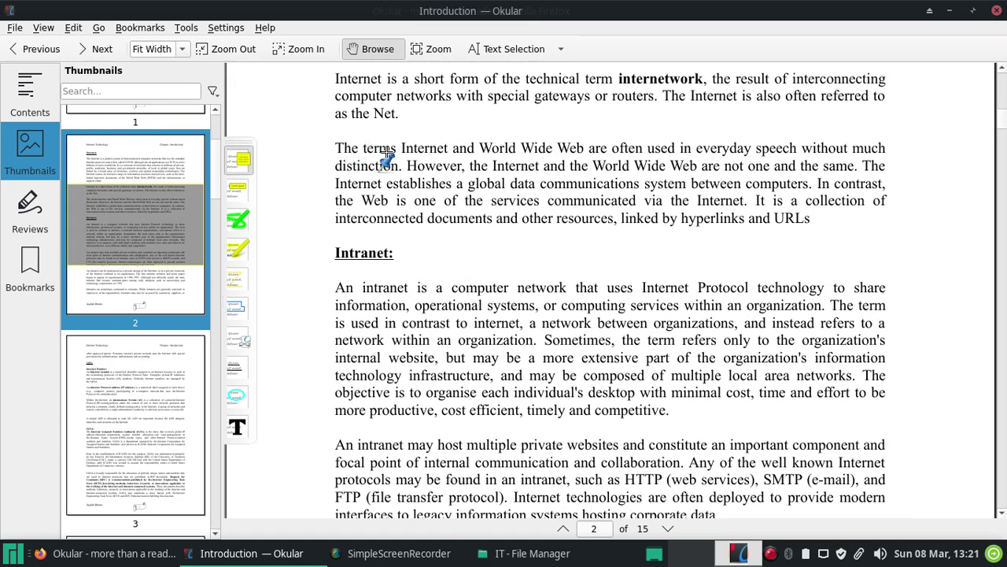
{"action": "left_click", "coordinate": [675, 150]}
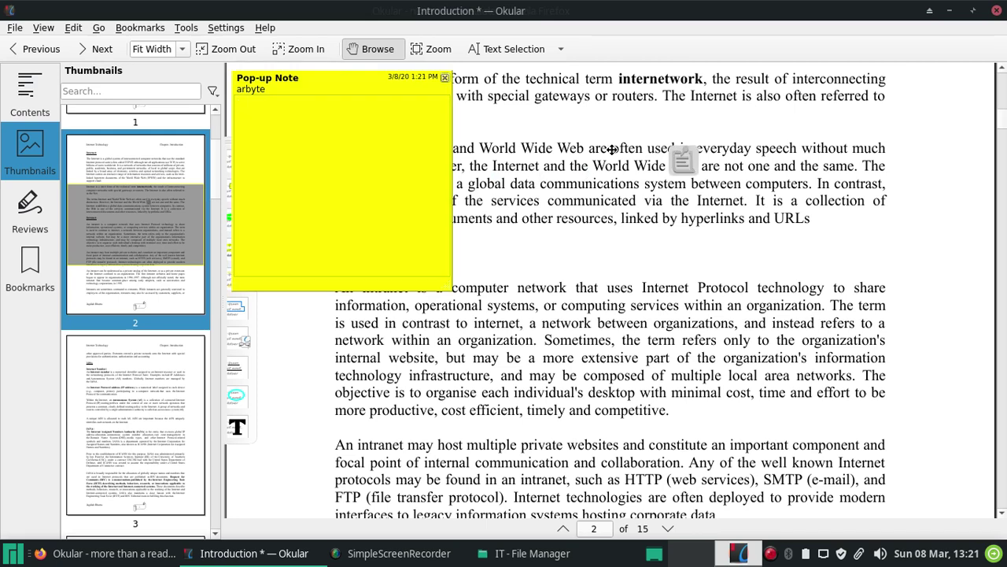
{"action": "type", "text": "This is popup notes."}
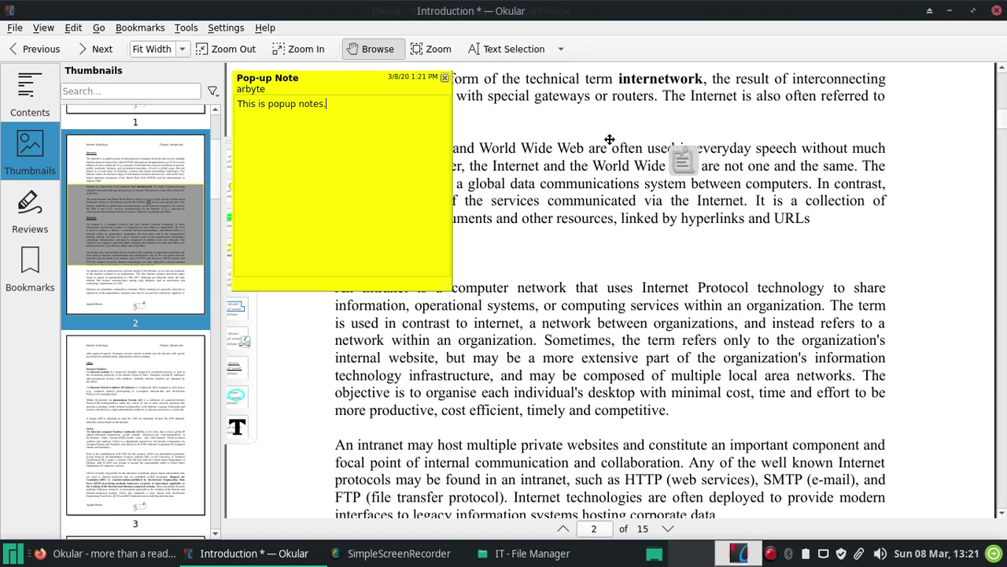
{"action": "left_click", "coordinate": [444, 77]}
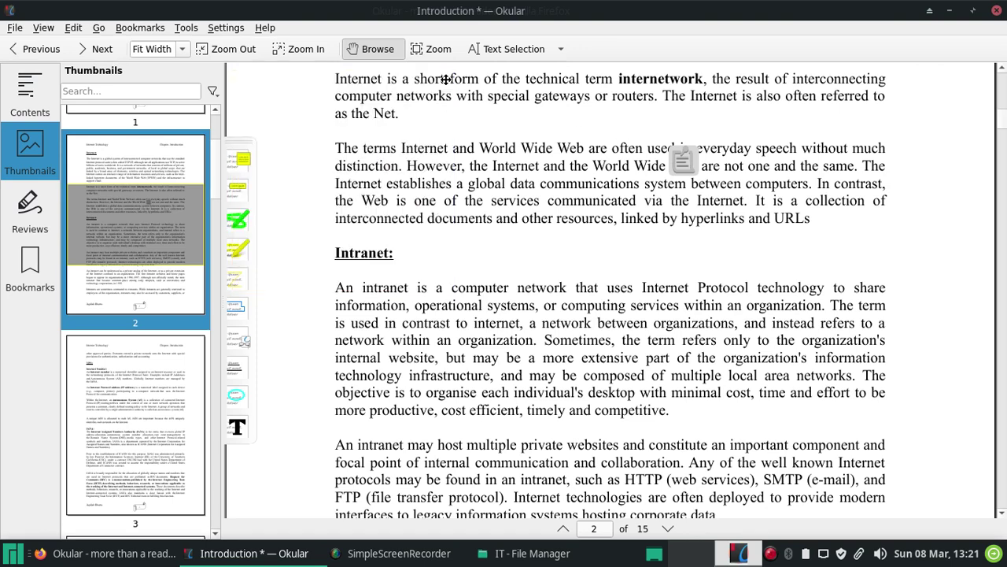
- Reopen the pop-up note on page 2 to view its text, and close it
{"action": "right_click", "coordinate": [678, 153]}
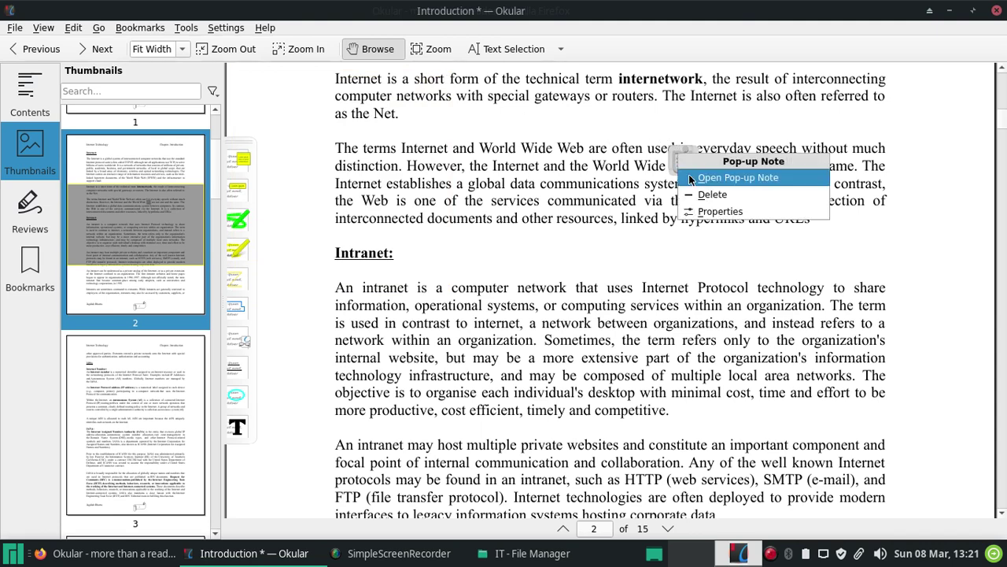
{"action": "left_click", "coordinate": [689, 174]}
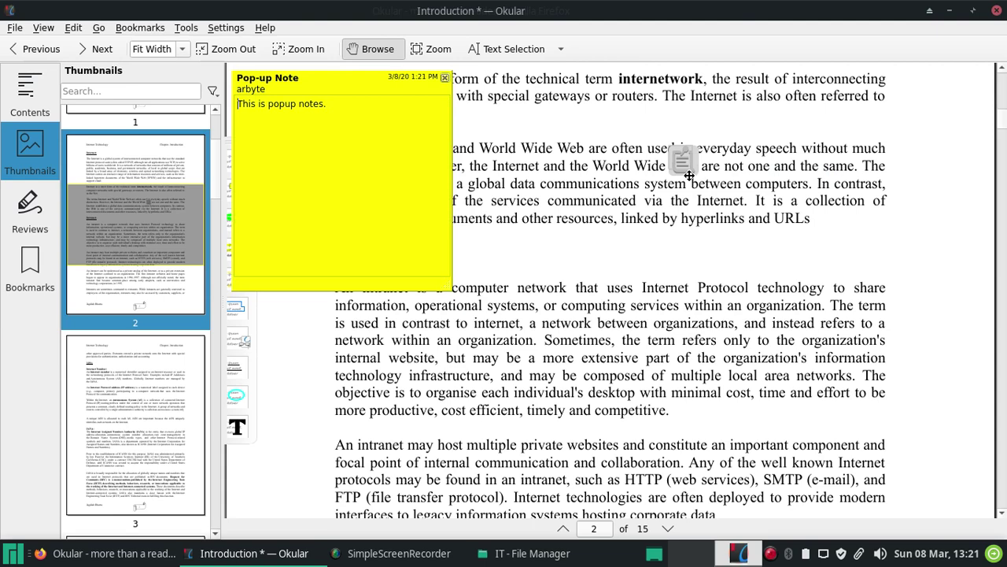
{"action": "left_click", "coordinate": [445, 77]}
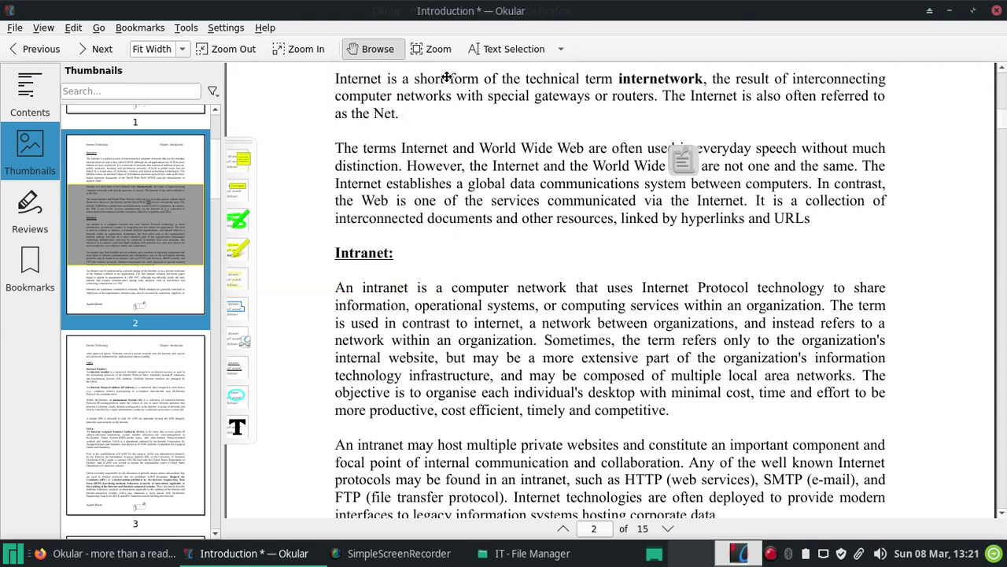
- Add an inline note reading "This is inline notes." above the Intranet heading on page 2 and move it beside that heading
{"action": "left_click", "coordinate": [237, 198]}
{"action": "mouse_move", "coordinate": [335, 219]}
{"action": "left_mouse_down"}
{"action": "mouse_move", "coordinate": [573, 226]}
{"action": "mouse_move", "coordinate": [625, 216]}
{"action": "mouse_move", "coordinate": [615, 207]}
{"action": "mouse_move", "coordinate": [615, 215]}
{"action": "left_mouse_up"}
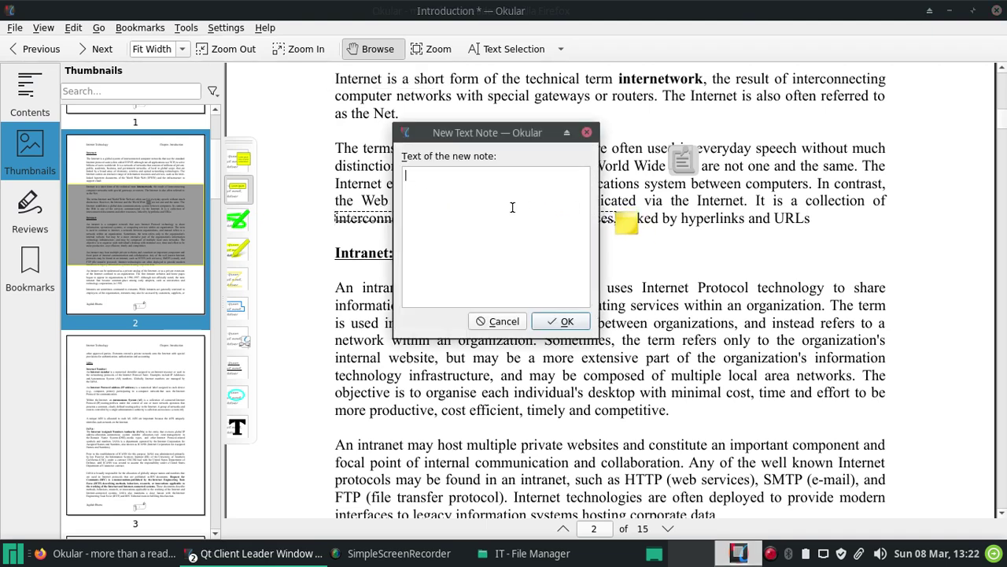
{"action": "type", "text": "This is inline notes."}
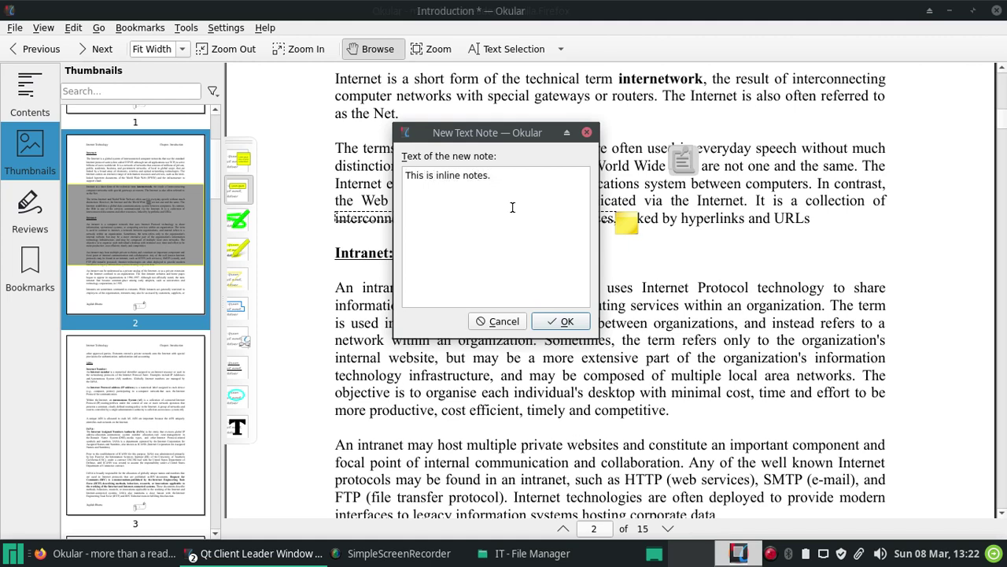
{"action": "left_click", "coordinate": [563, 323]}
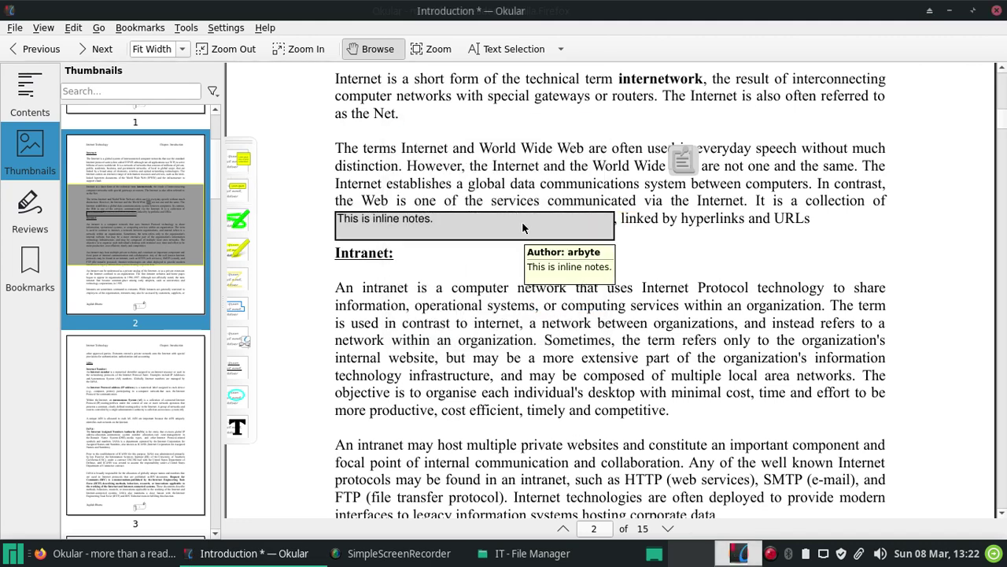
{"action": "left_click", "coordinate": [587, 212]}
{"action": "left_click_drag", "start_coordinate": [543, 212], "coordinate": [628, 237]}
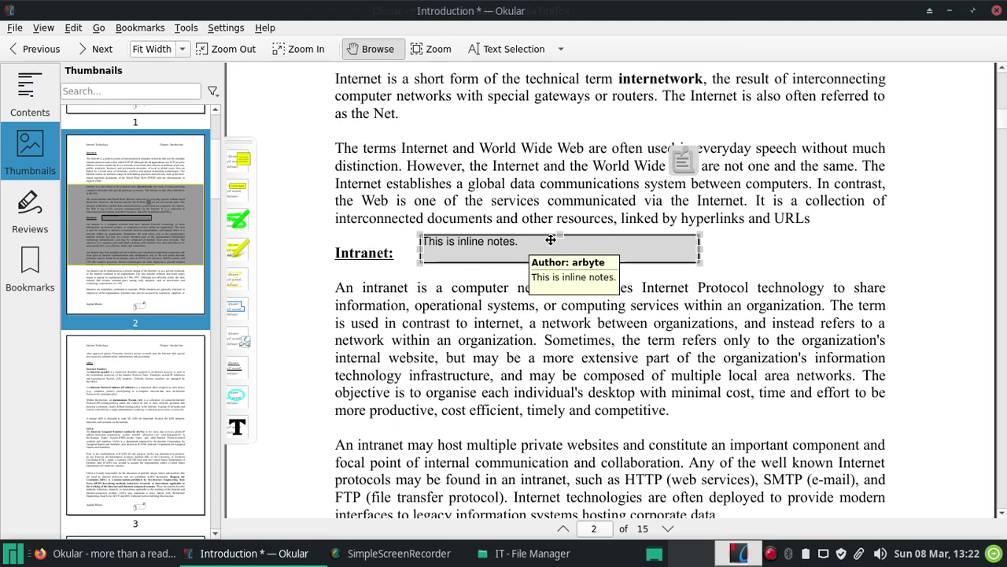
- Open the inline note beside the Intranet heading as a pop-up note
{"action": "right_click", "coordinate": [542, 249]}
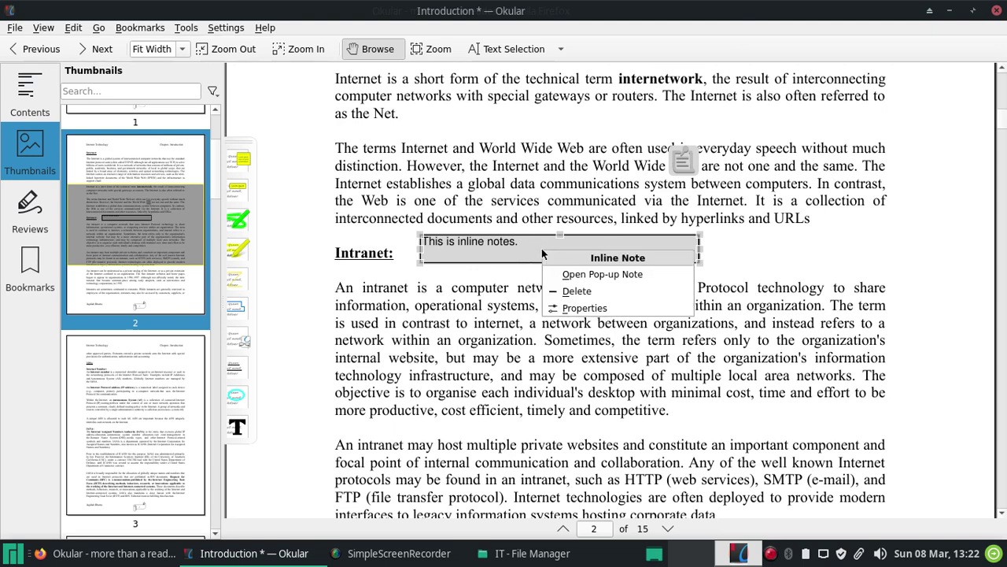
{"action": "left_click", "coordinate": [559, 273]}
{"action": "left_click", "coordinate": [662, 267]}
- Set the inline note's color to cyan (#00ffff) and close its pop-up note
{"action": "right_click", "coordinate": [611, 241]}
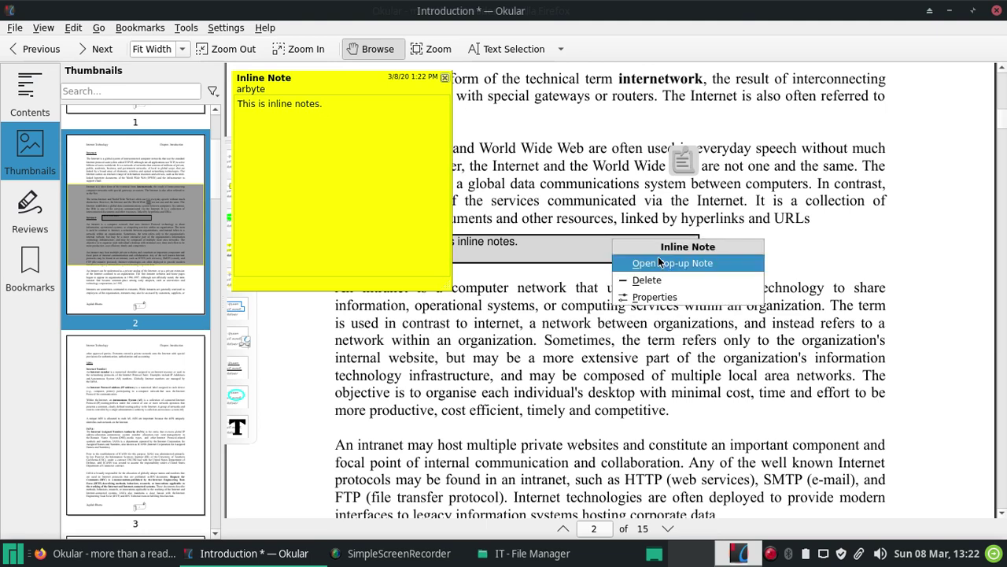
{"action": "left_click", "coordinate": [657, 295]}
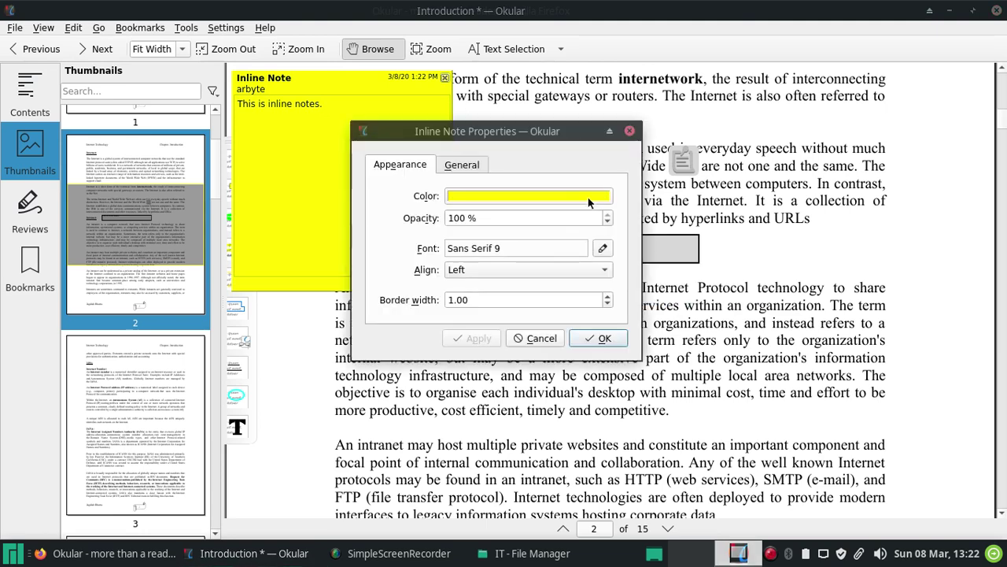
{"action": "left_click", "coordinate": [588, 196]}
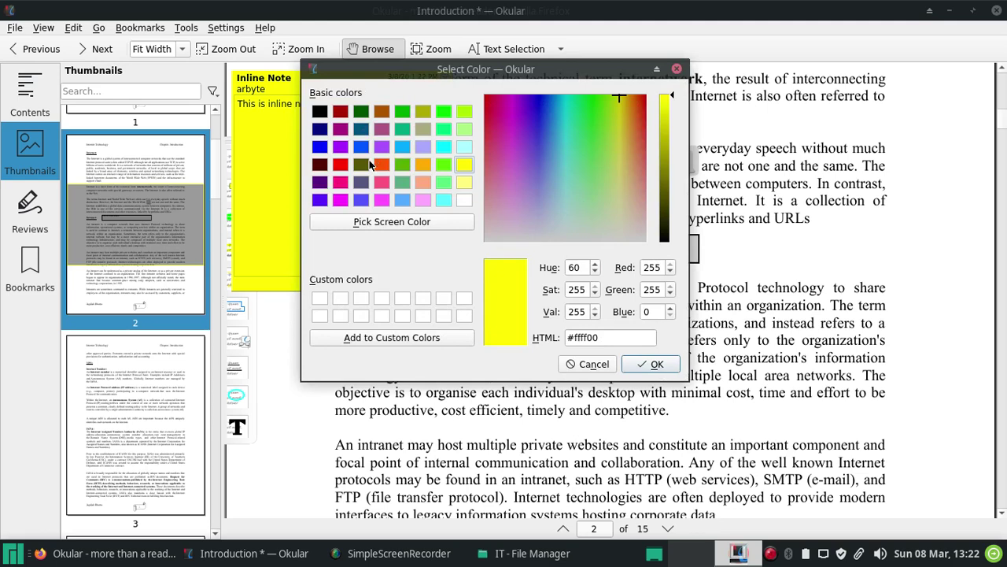
{"action": "left_click", "coordinate": [443, 147]}
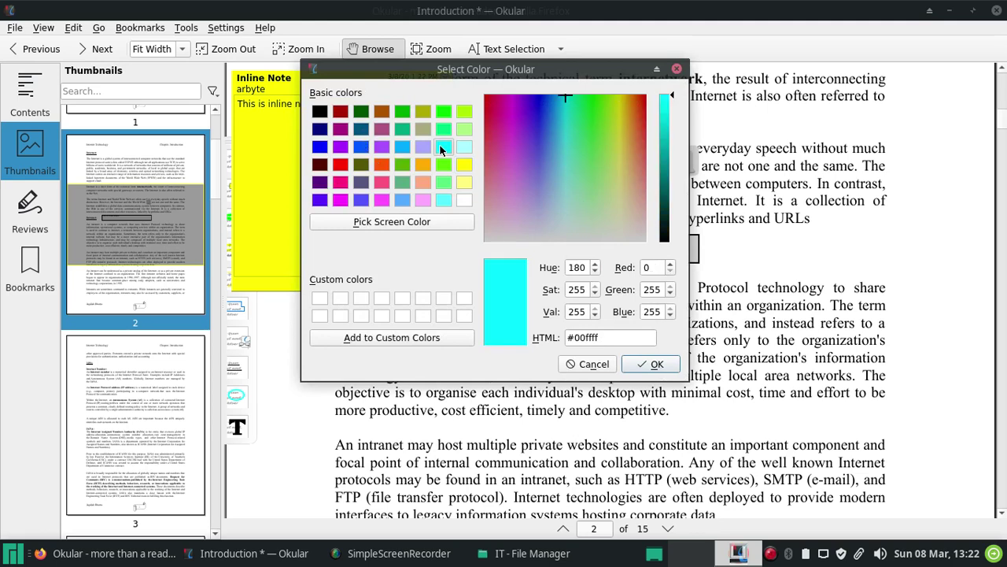
{"action": "left_click", "coordinate": [650, 363]}
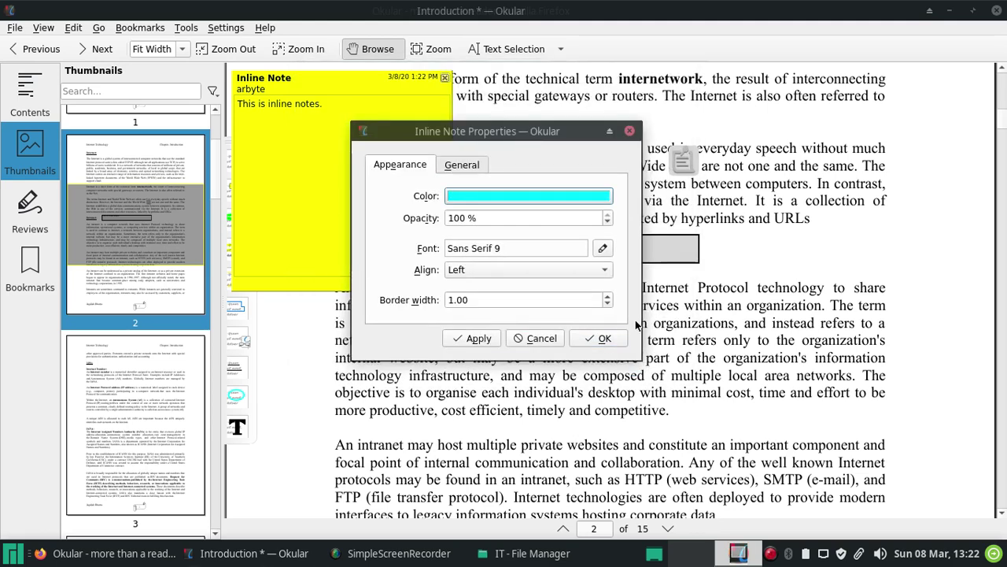
{"action": "left_click", "coordinate": [623, 340]}
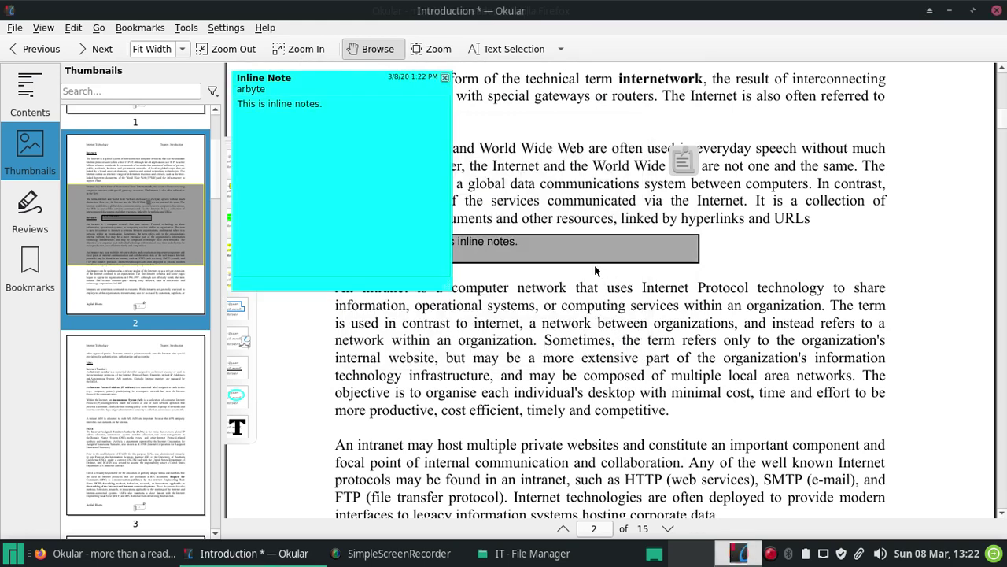
{"action": "left_click", "coordinate": [447, 77]}
{"action": "left_click", "coordinate": [503, 249]}
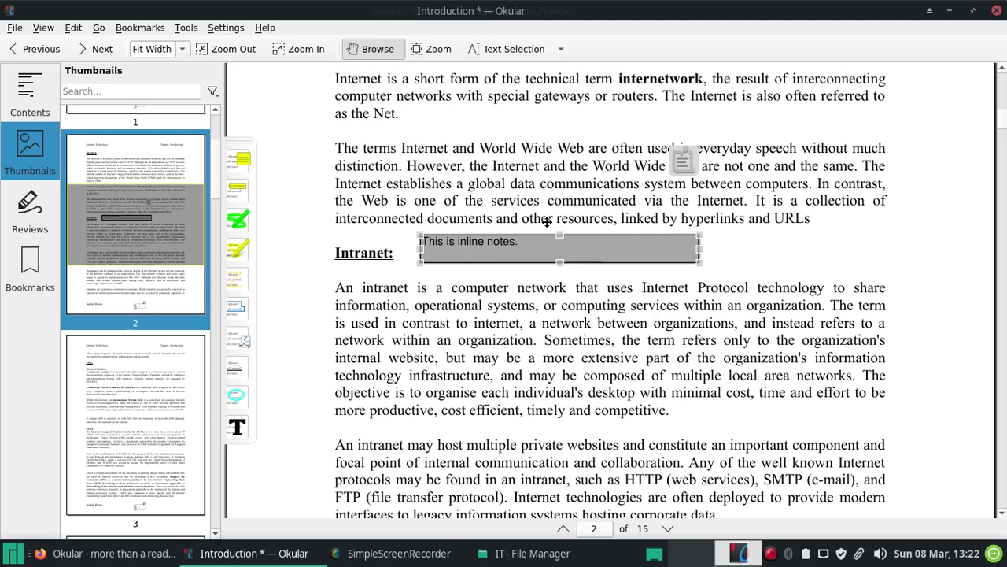
- Draw a freehand underline beneath the first line of the paragraph under the Intranet heading on page 2
{"action": "left_click", "coordinate": [240, 223]}
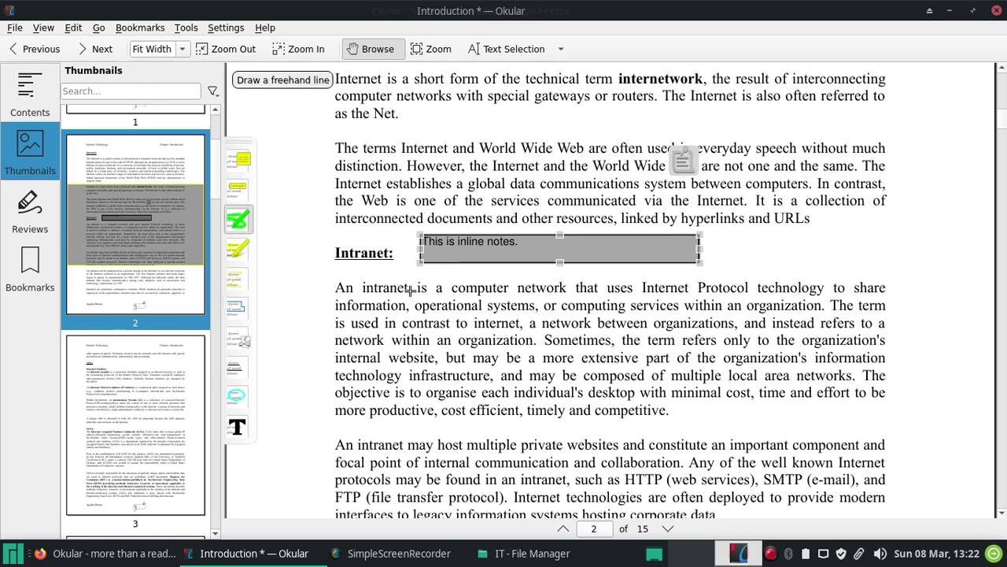
{"action": "left_click_drag", "start_coordinate": [337, 293], "coordinate": [857, 296]}
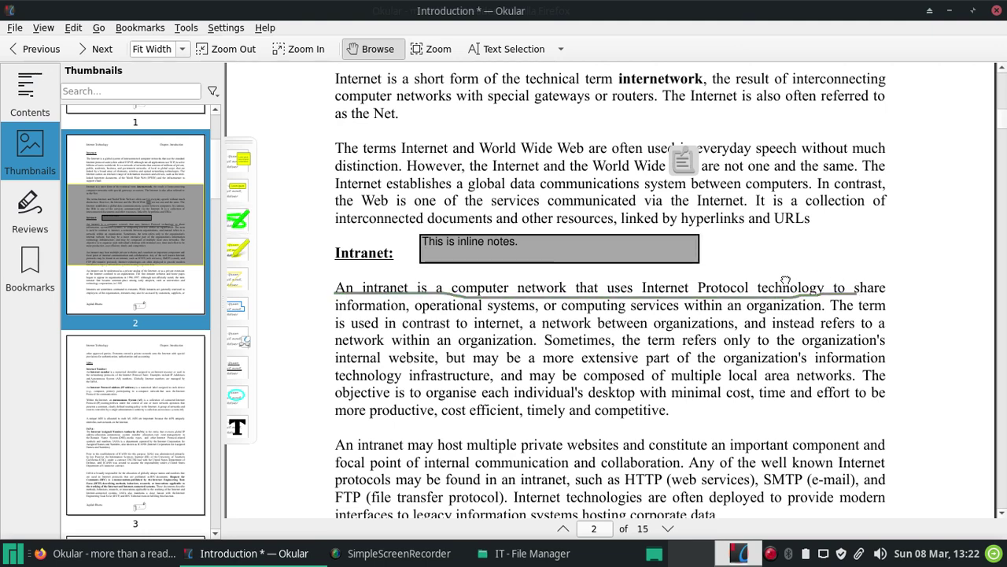
{"action": "scroll", "coordinate": [845, 281], "scroll_direction": "up", "scroll_amount": 1}
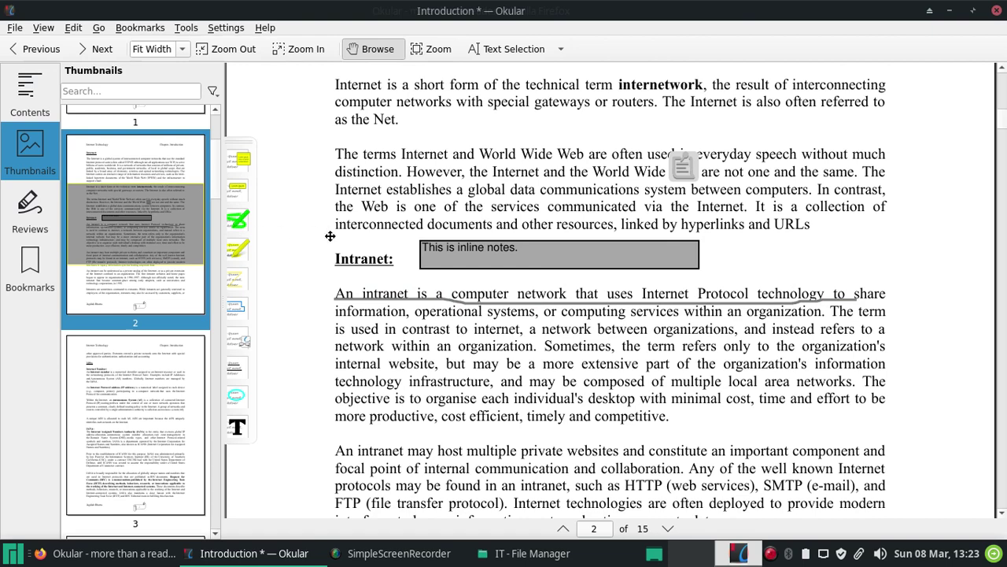
- Highlight the sentence "An intranet may host multiple private websites and constitute an important component and focal point of internal communication and collaboration." on page 2
{"action": "mouse_move", "coordinate": [450, 247]}
{"action": "left_click", "coordinate": [241, 249]}
{"action": "scroll", "coordinate": [353, 412], "scroll_direction": "down", "scroll_amount": 2}
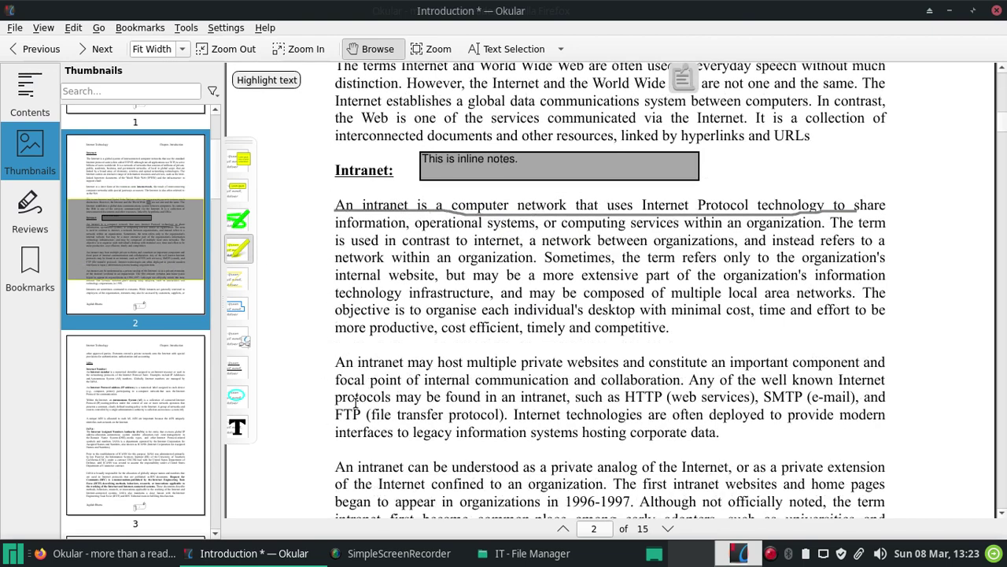
{"action": "scroll", "coordinate": [339, 387], "scroll_direction": "down", "scroll_amount": 1}
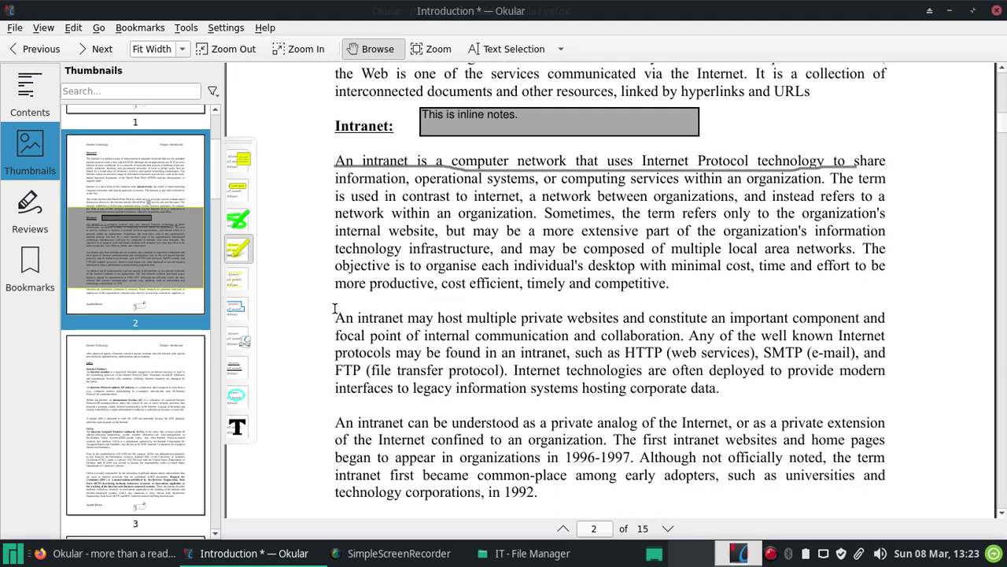
{"action": "mouse_move", "coordinate": [334, 317]}
{"action": "left_mouse_down"}
{"action": "mouse_move", "coordinate": [764, 326]}
{"action": "mouse_move", "coordinate": [684, 330]}
{"action": "left_mouse_up"}
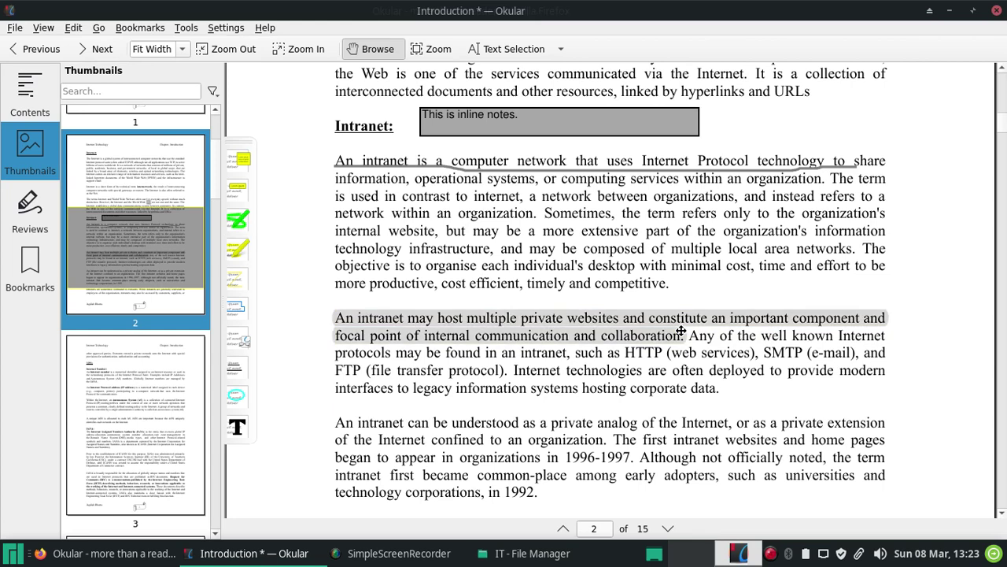
- Set the color of the highlight on the "An intranet may host" sentence to red (#ff0000)
{"action": "right_click", "coordinate": [592, 335]}
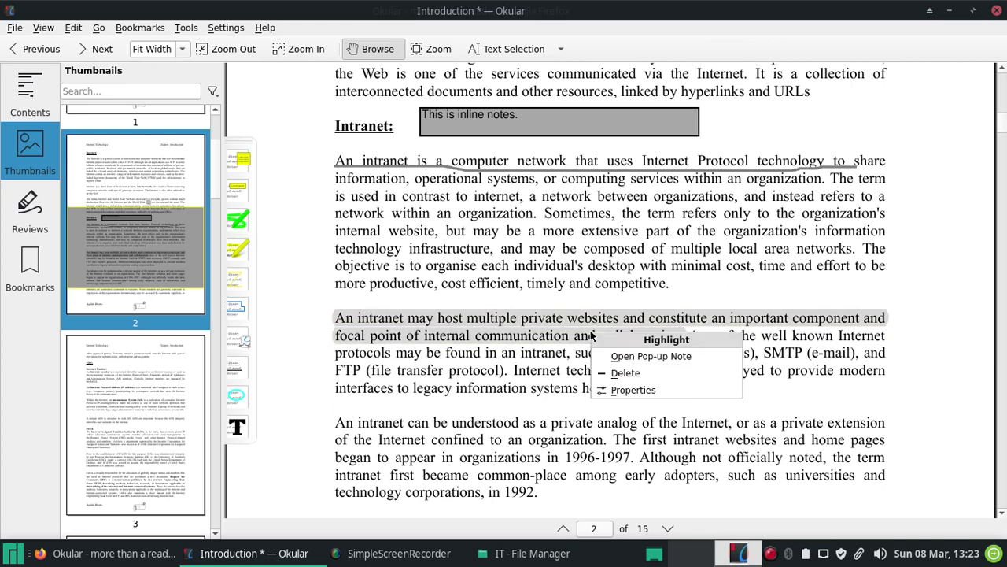
{"action": "left_click", "coordinate": [618, 388]}
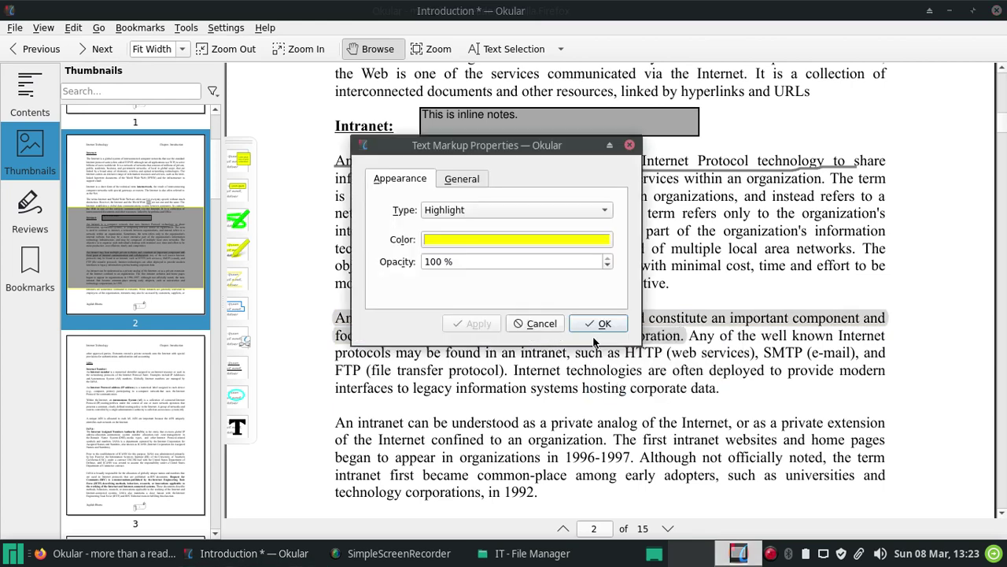
{"action": "left_click", "coordinate": [603, 241]}
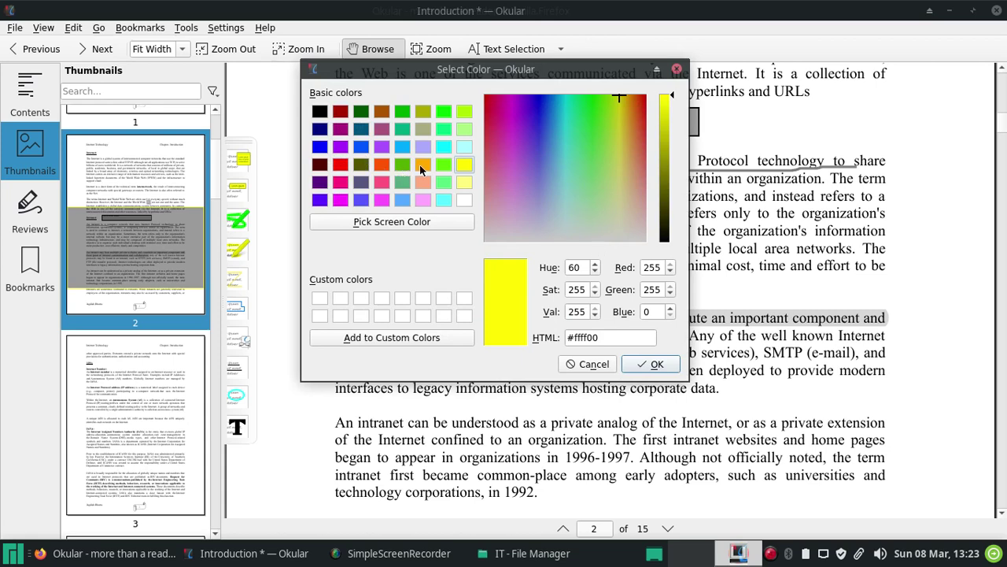
{"action": "left_click", "coordinate": [340, 164]}
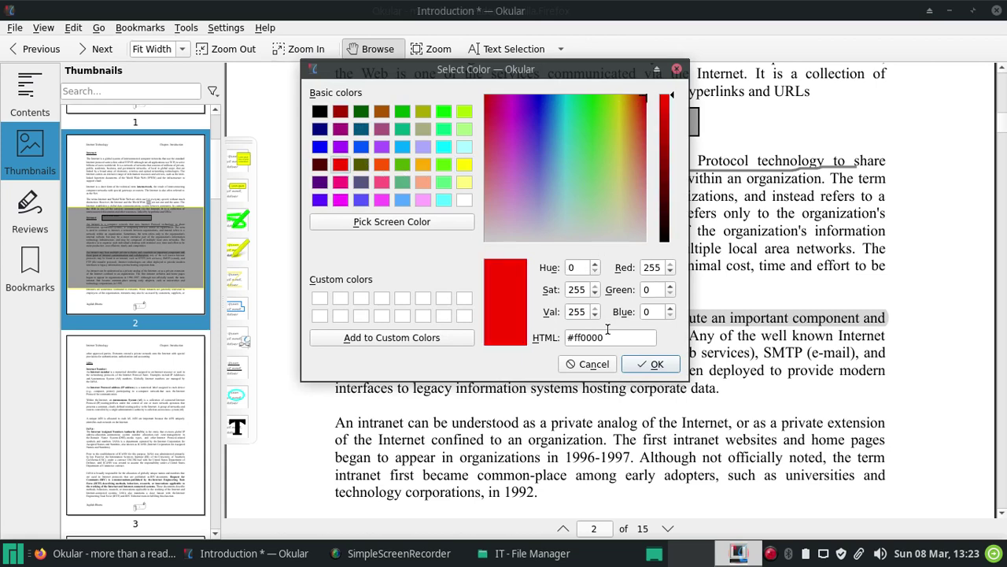
{"action": "left_click", "coordinate": [653, 364]}
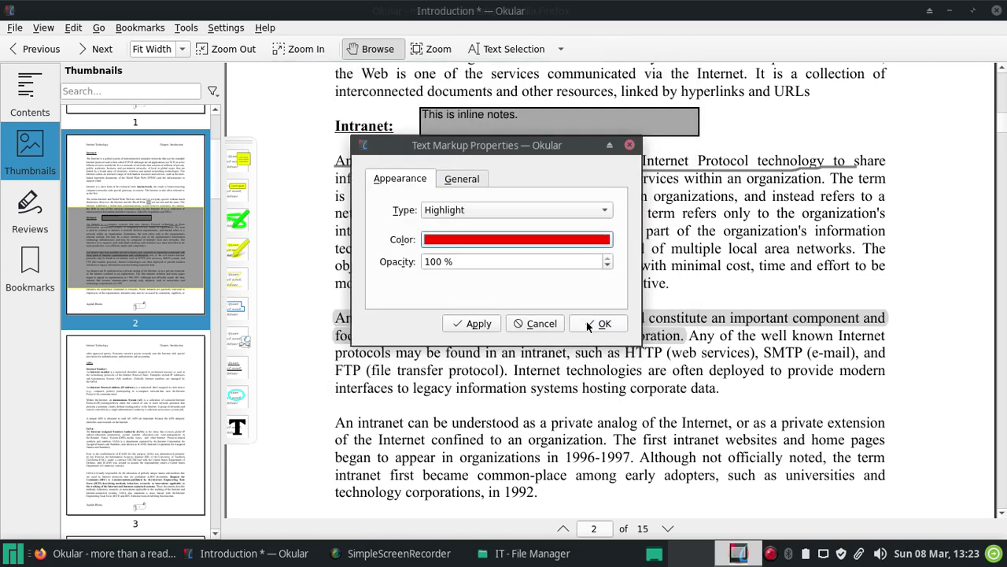
{"action": "left_click", "coordinate": [472, 323]}
{"action": "left_click", "coordinate": [592, 324]}
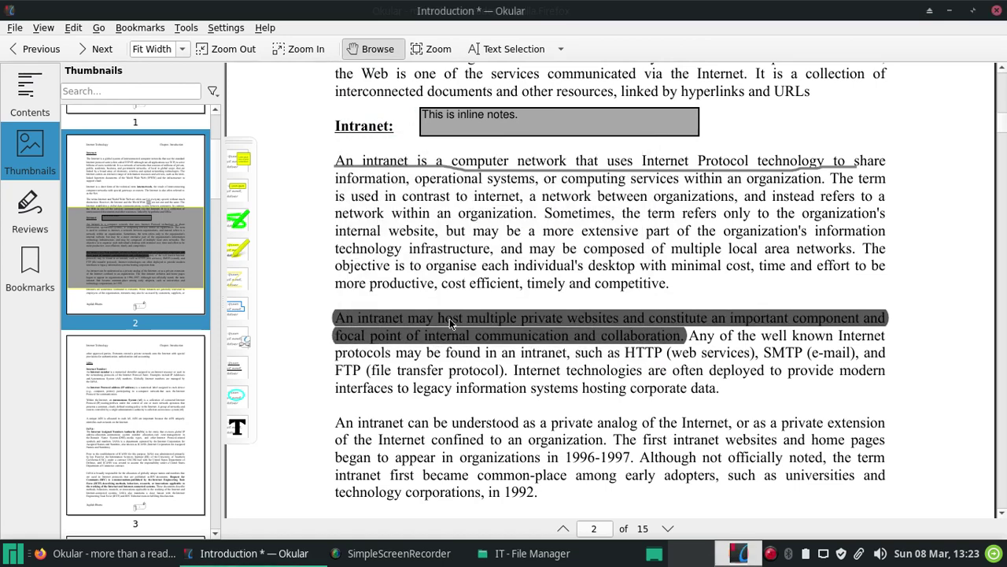
- Highlight the sentence from "An intranet can be understood" to "confined to an organization." on page 2 and open the highlight's properties
{"action": "scroll", "coordinate": [689, 333], "scroll_direction": "down", "scroll_amount": 1}
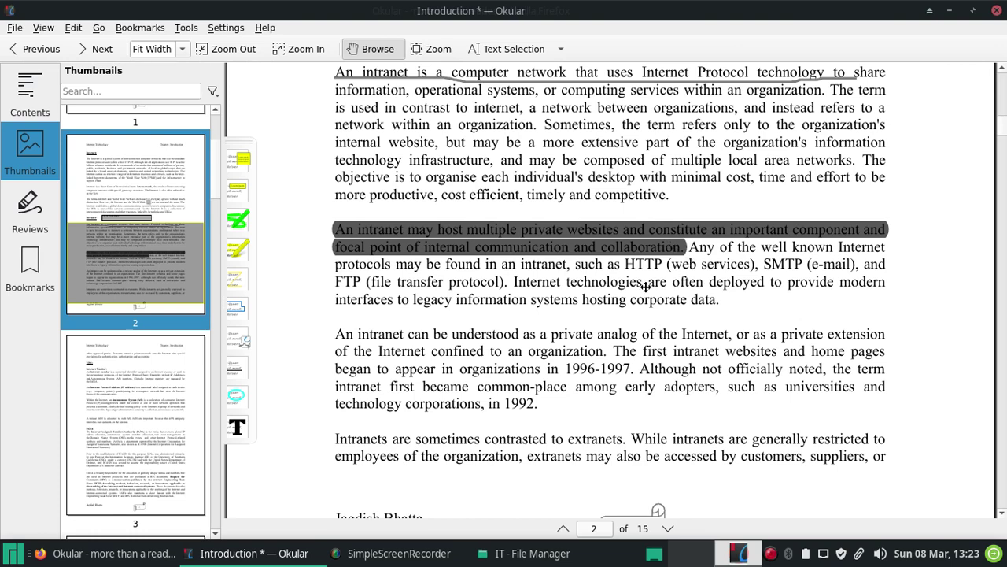
{"action": "scroll", "coordinate": [644, 287], "scroll_direction": "down", "scroll_amount": 1}
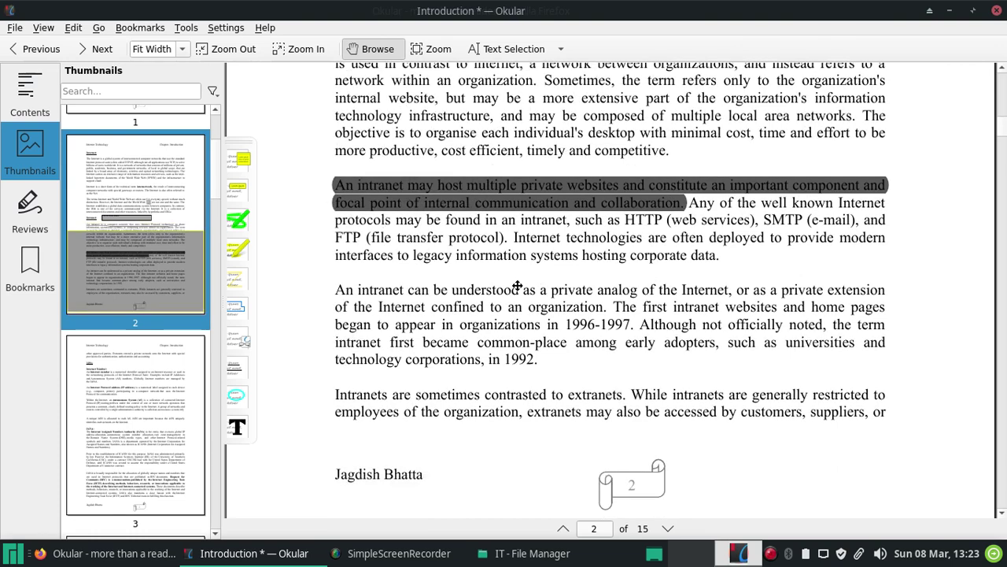
{"action": "left_click", "coordinate": [236, 245]}
{"action": "left_click_drag", "start_coordinate": [324, 290], "coordinate": [609, 307]}
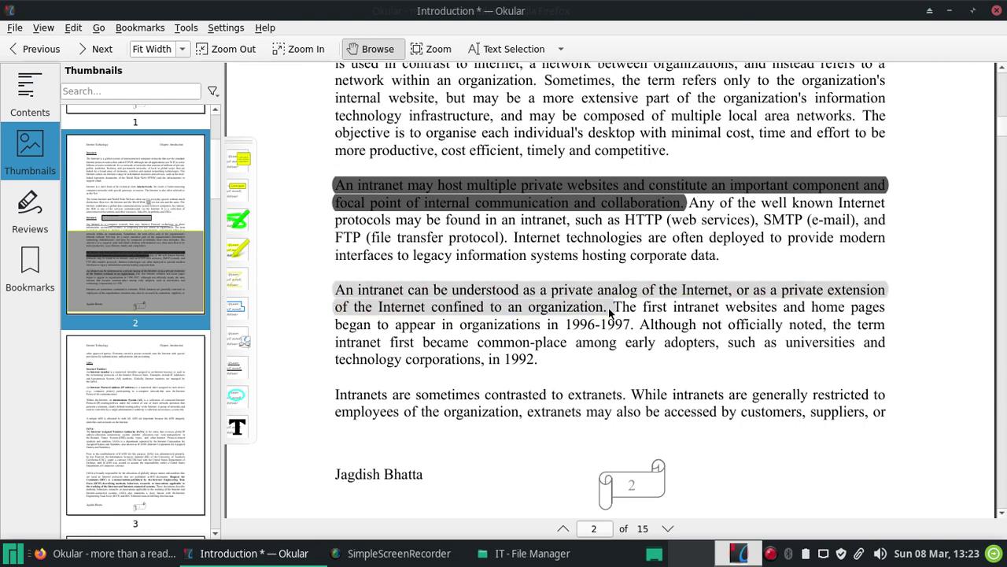
{"action": "right_click", "coordinate": [552, 298]}
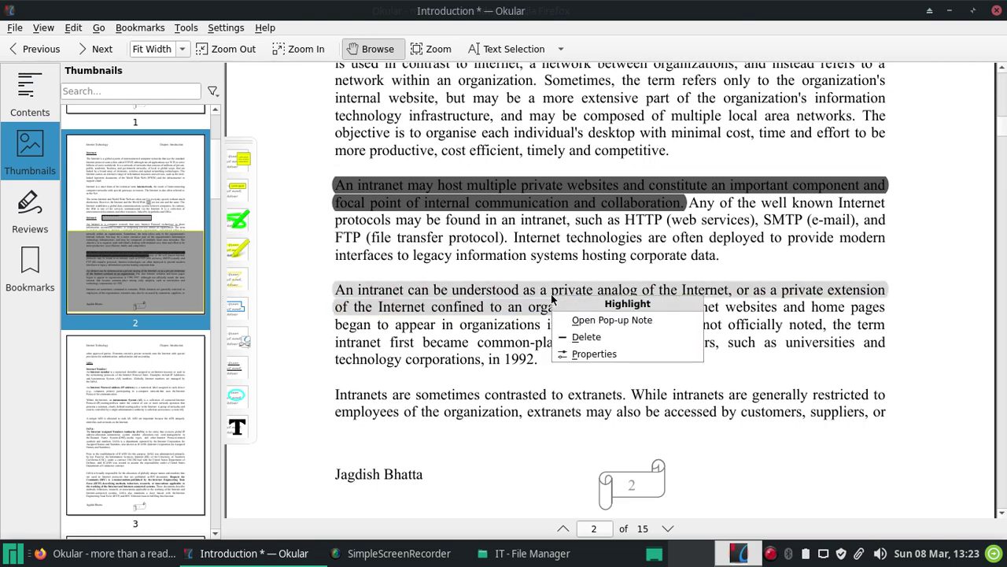
{"action": "left_click", "coordinate": [578, 355]}
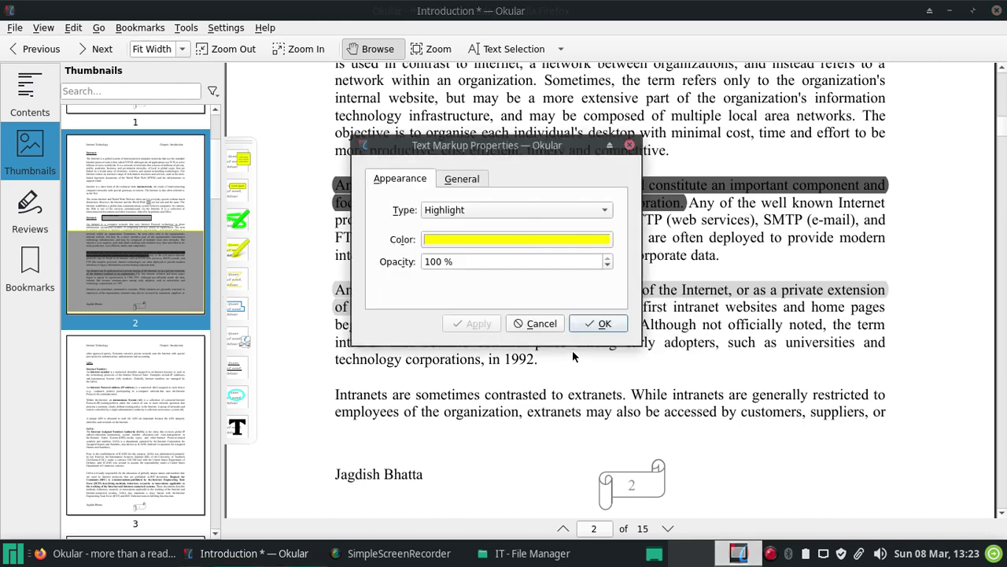
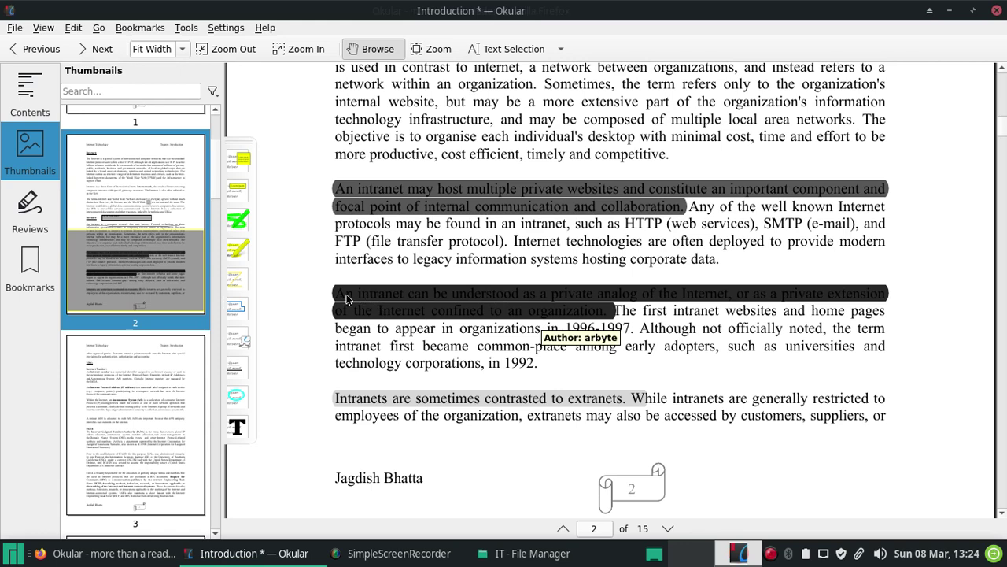
- Change the color of the highlight on the "An intranet can be understood" sentence to a muted green
{"action": "right_click", "coordinate": [379, 284]}
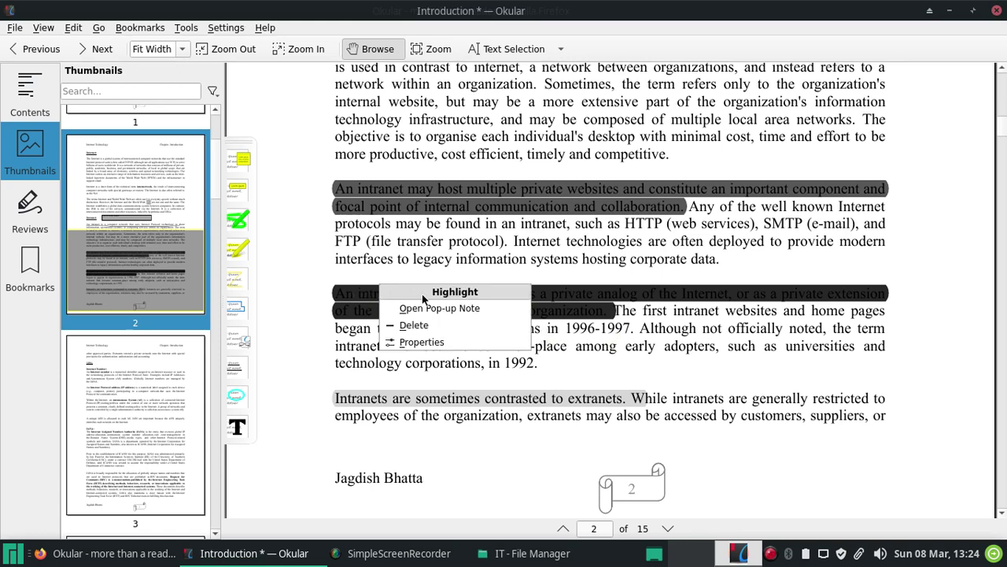
{"action": "left_click", "coordinate": [413, 342]}
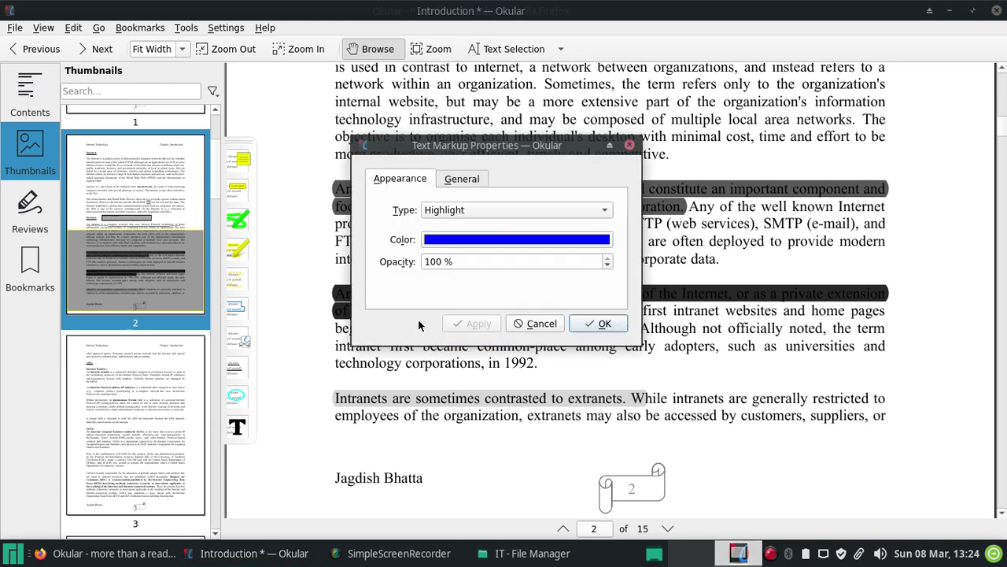
{"action": "left_click", "coordinate": [569, 241]}
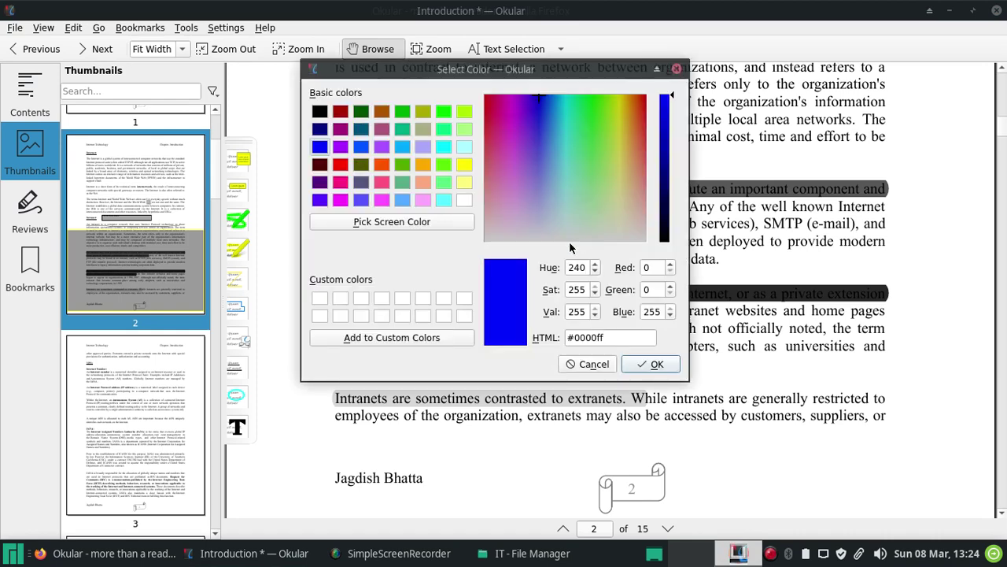
{"action": "left_click", "coordinate": [403, 184]}
{"action": "left_click", "coordinate": [651, 363]}
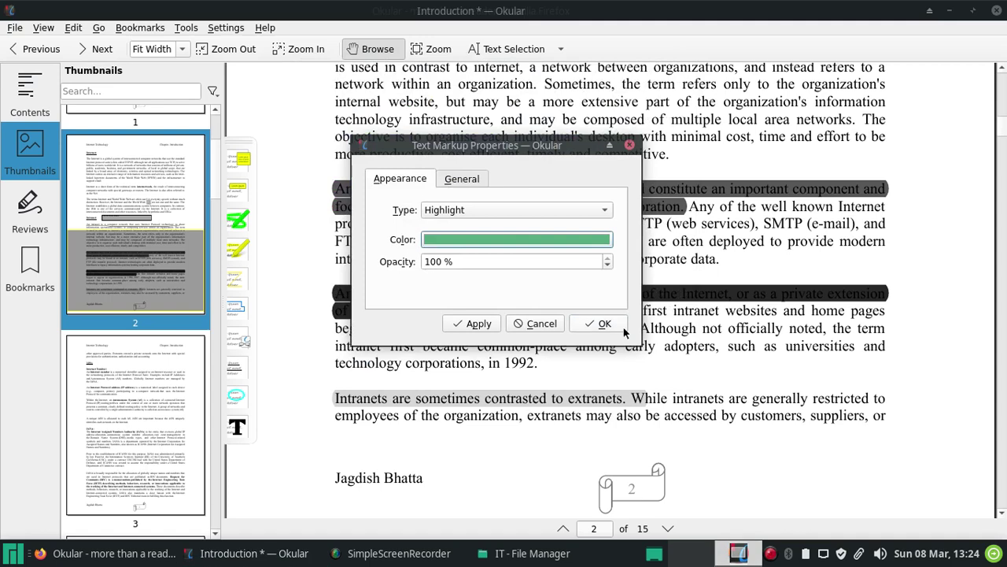
{"action": "left_click", "coordinate": [466, 324]}
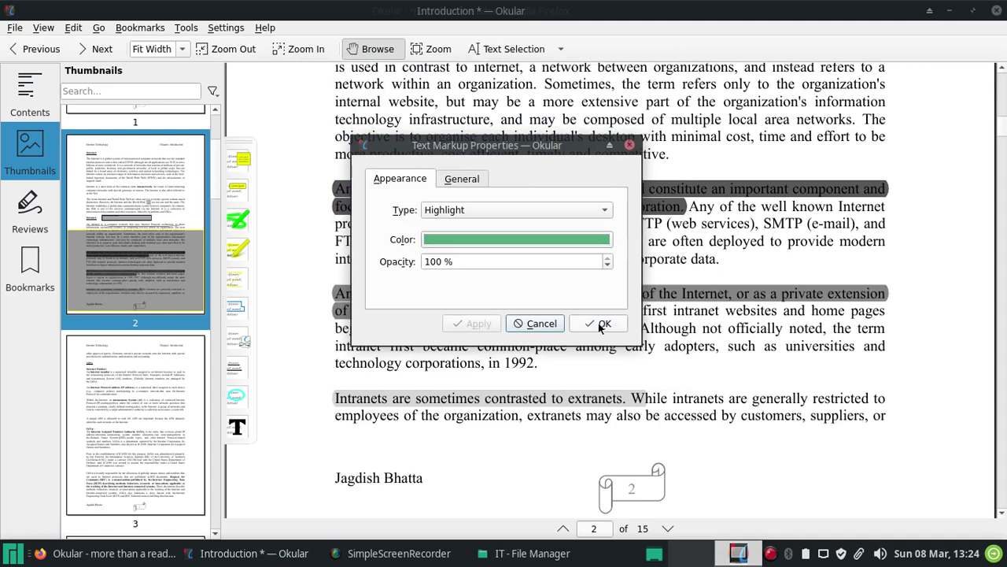
{"action": "left_click", "coordinate": [598, 323]}
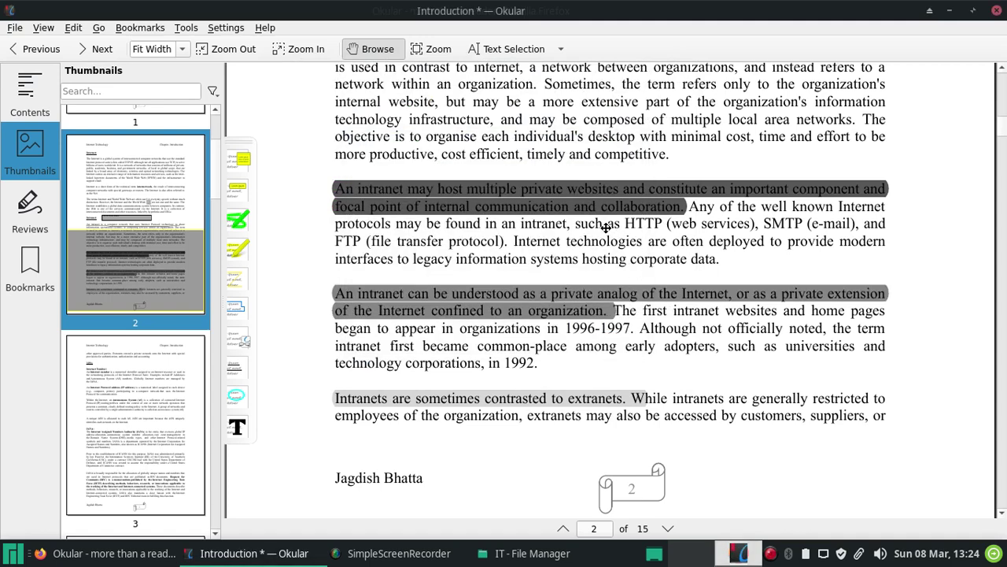
- Draw a straight line under the first body text line of page 3, which starts with "other approved parties"
{"action": "scroll", "coordinate": [606, 227], "scroll_direction": "up", "scroll_amount": 1}
{"action": "scroll", "coordinate": [606, 228], "scroll_direction": "down", "scroll_amount": 2}
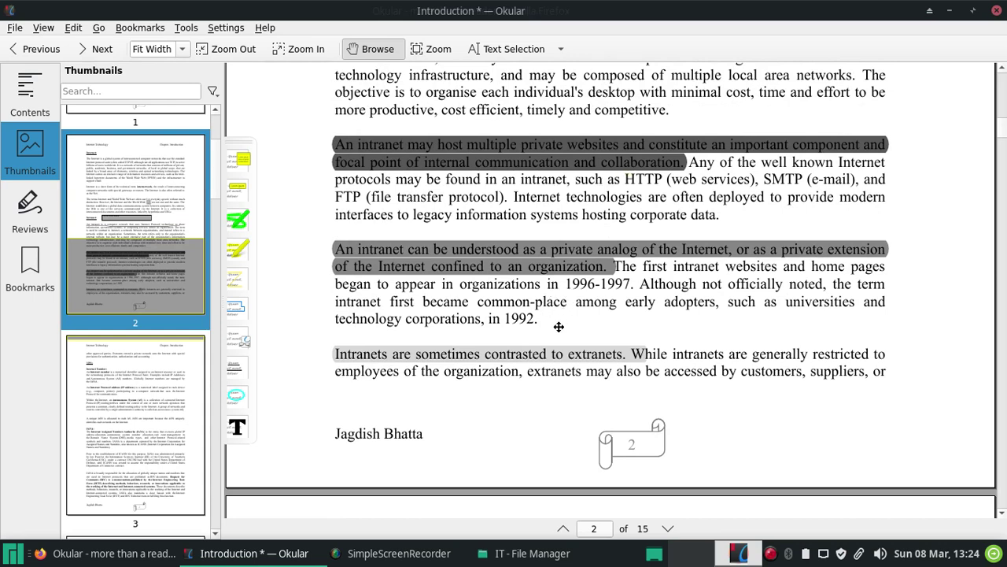
{"action": "left_click", "coordinate": [237, 277]}
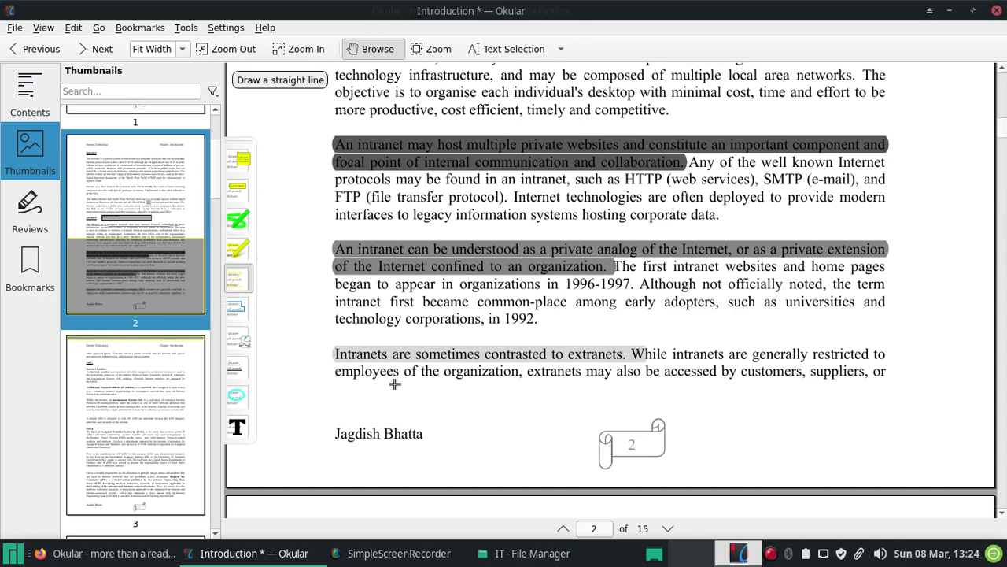
{"action": "scroll", "coordinate": [394, 384], "scroll_direction": "down", "scroll_amount": 3}
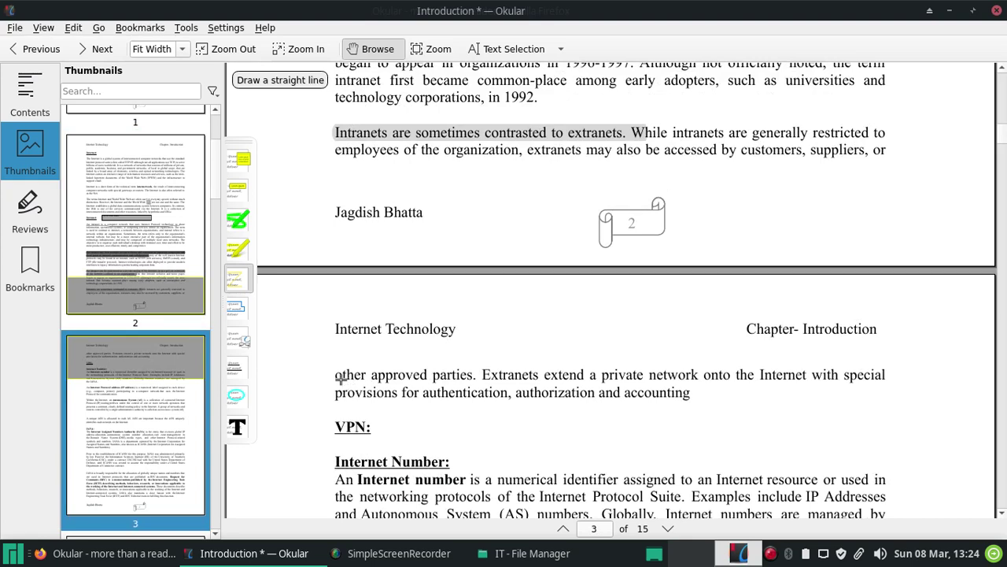
{"action": "left_click", "coordinate": [886, 379]}
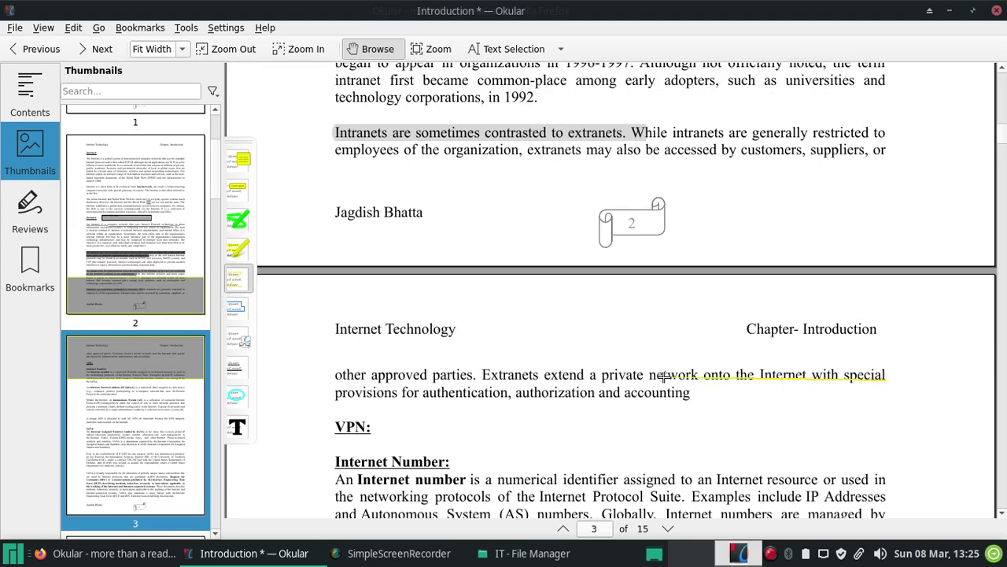
{"action": "left_click", "coordinate": [336, 384]}
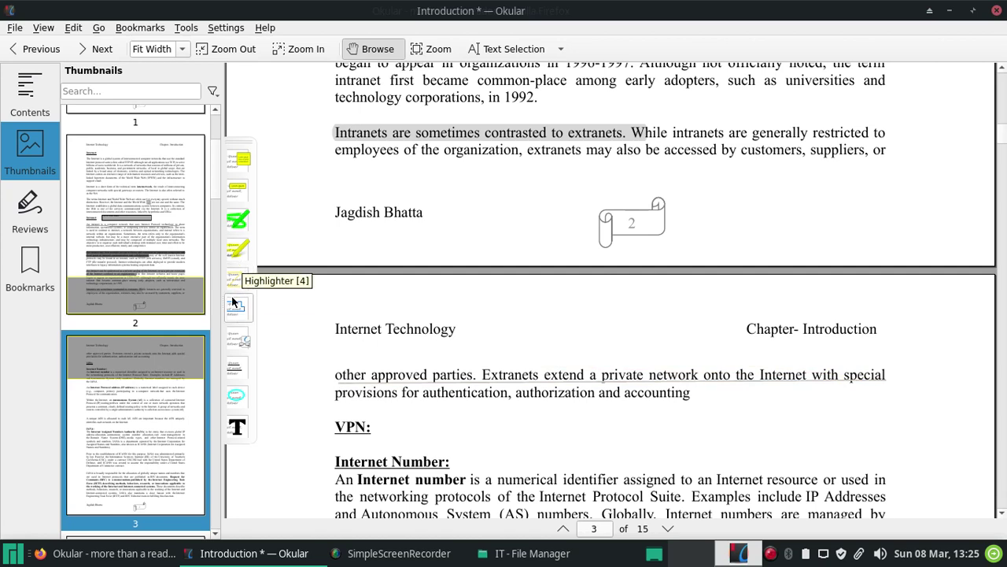
- Draw a closed four-sided polygon around the "Internet Number:" heading and its paragraph on page 3
{"action": "scroll", "coordinate": [488, 258], "scroll_direction": "down", "scroll_amount": 3}
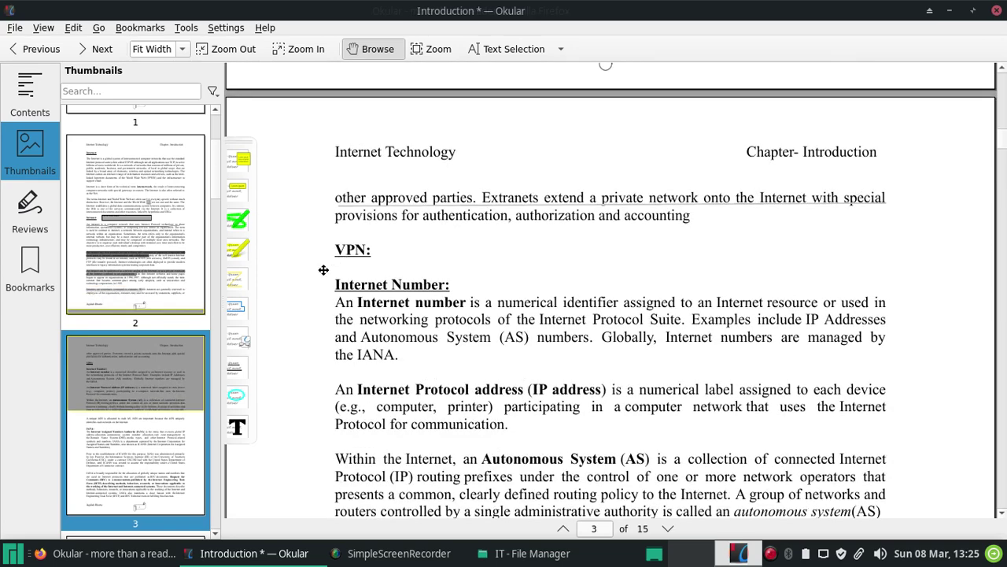
{"action": "scroll", "coordinate": [325, 270], "scroll_direction": "up", "scroll_amount": 1}
{"action": "left_click", "coordinate": [237, 308]}
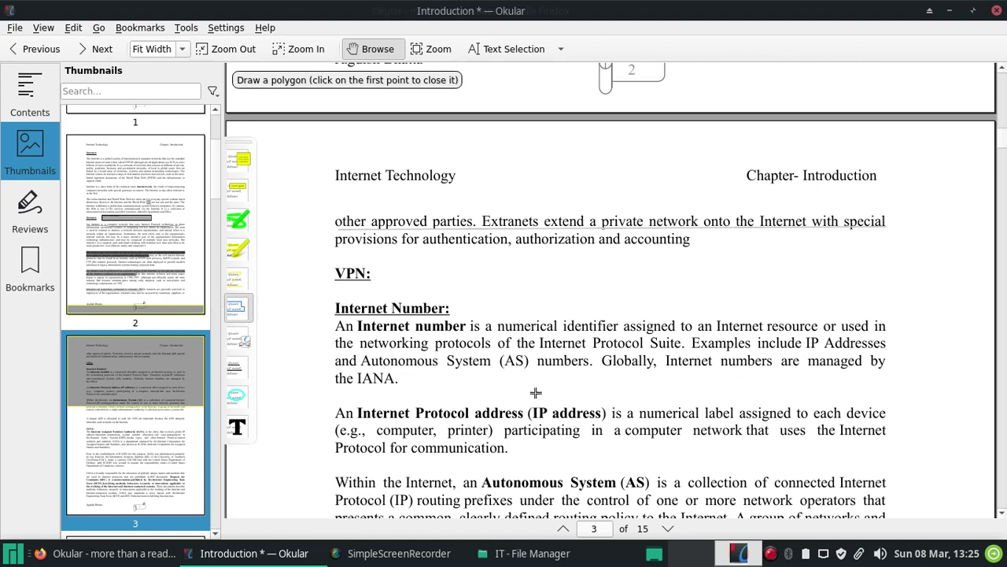
{"action": "left_click", "coordinate": [458, 386]}
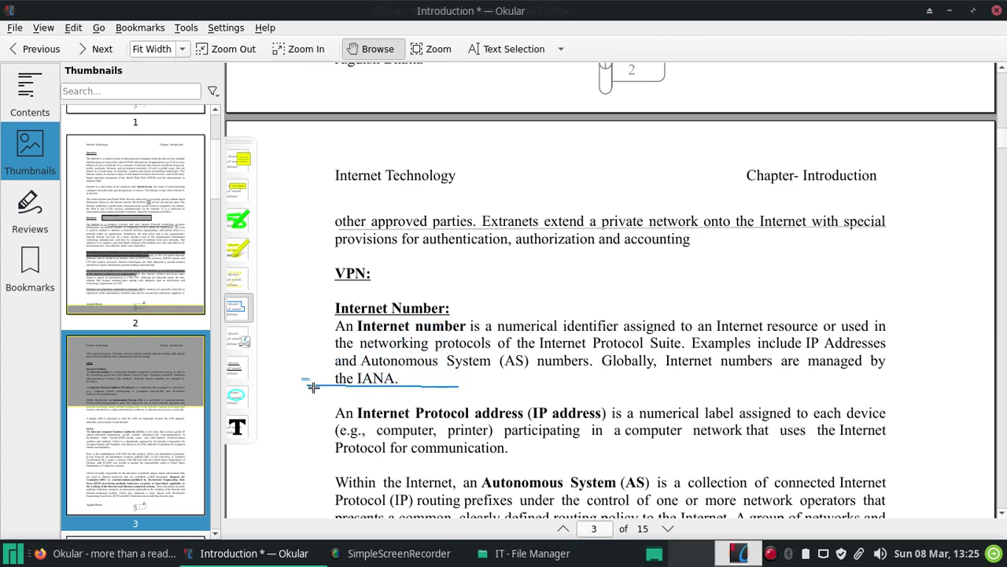
{"action": "left_click", "coordinate": [314, 385]}
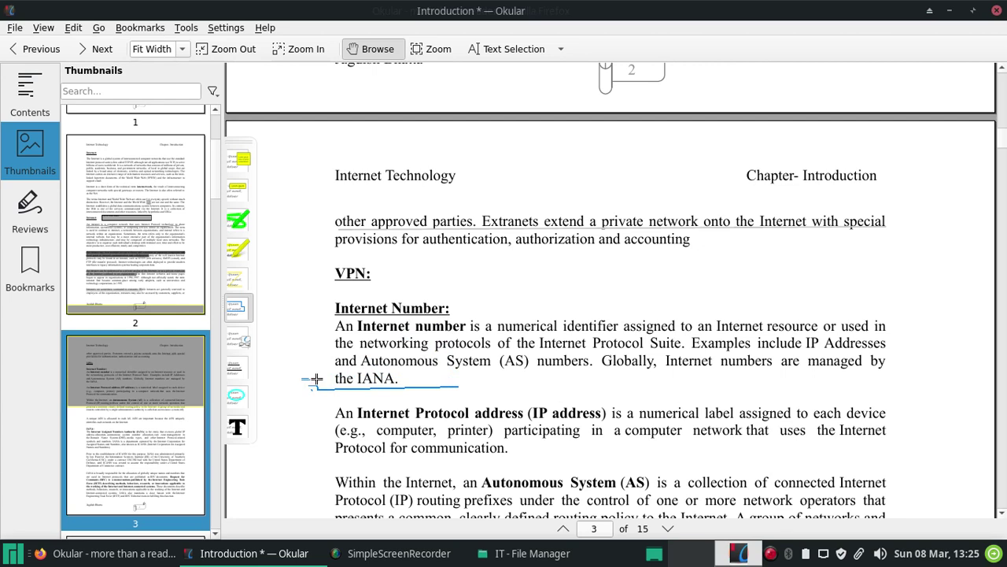
{"action": "left_click", "coordinate": [316, 303]}
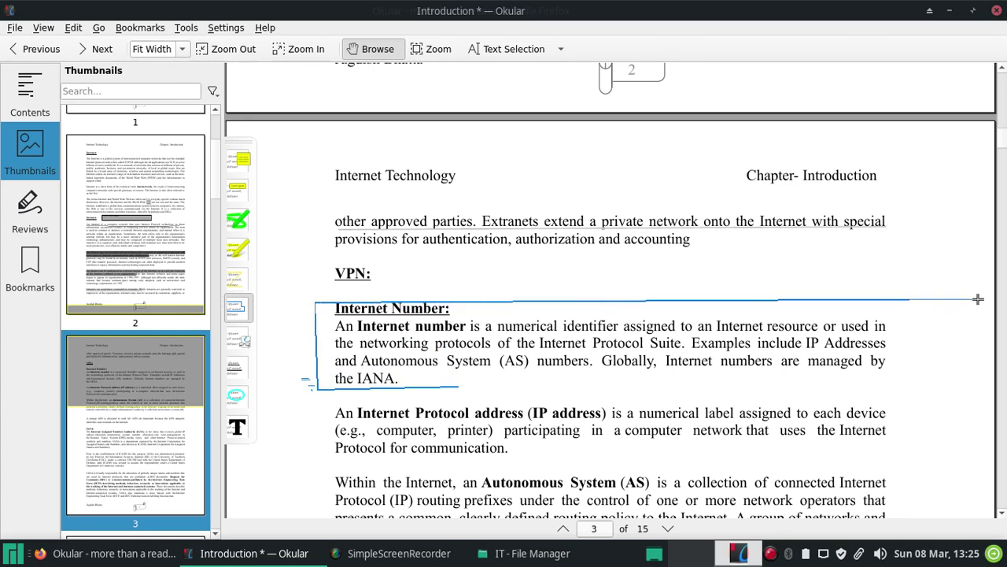
{"action": "left_click", "coordinate": [883, 301]}
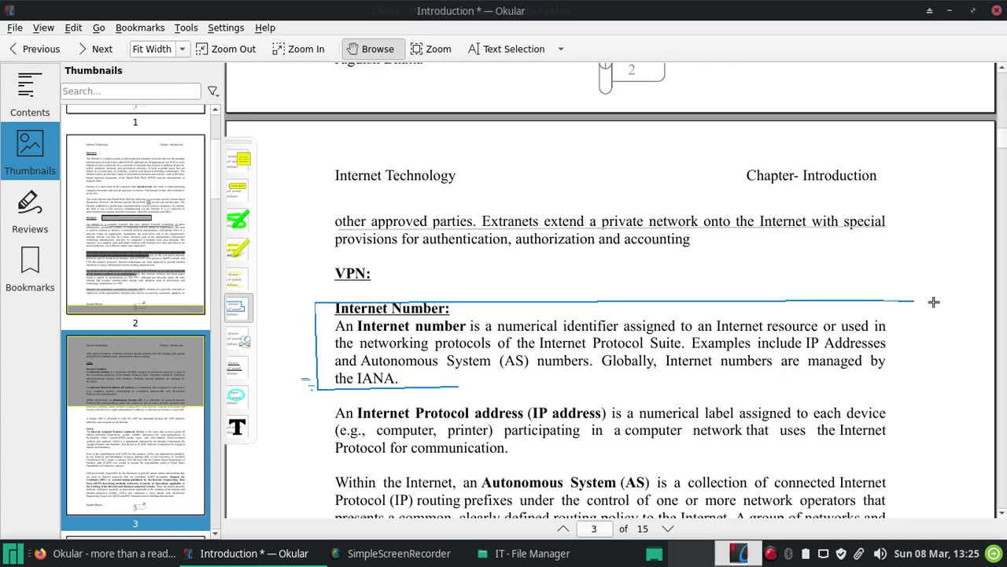
{"action": "left_click", "coordinate": [888, 381]}
{"action": "left_click", "coordinate": [317, 387]}
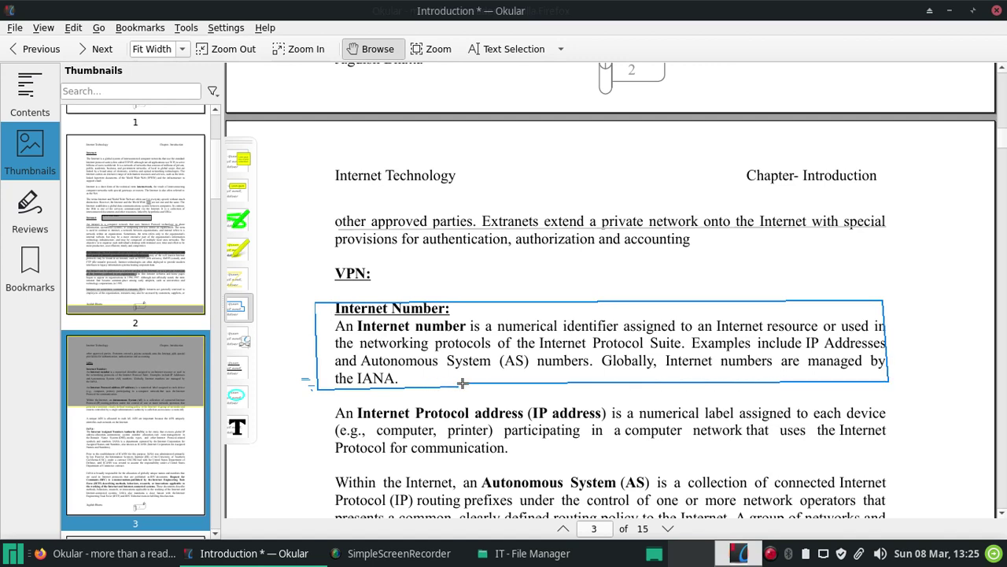
{"action": "left_click", "coordinate": [317, 304]}
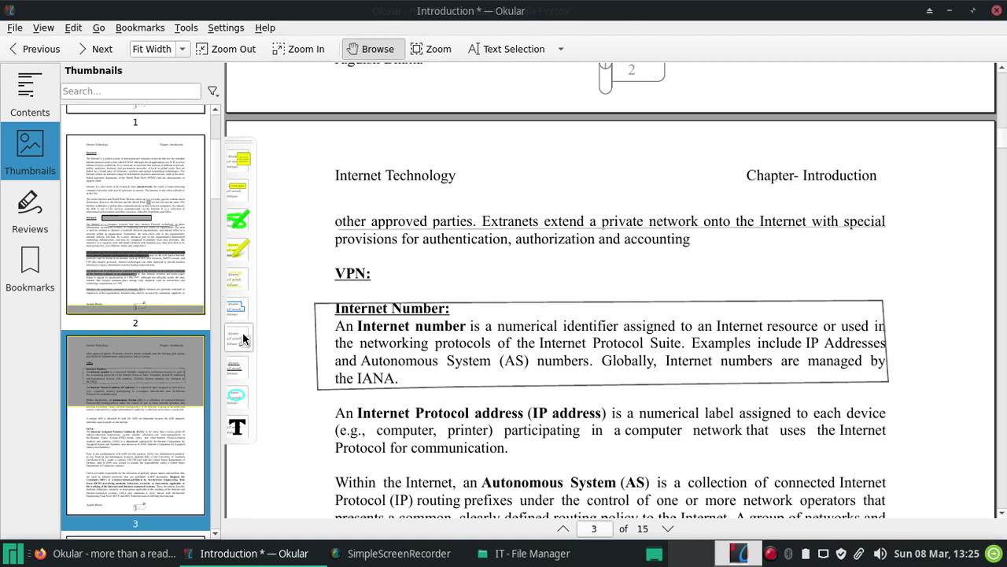
- Place an Okular stamp beside the "VPN:" heading on page 3 and review the stamp's properties
{"action": "left_click", "coordinate": [240, 339]}
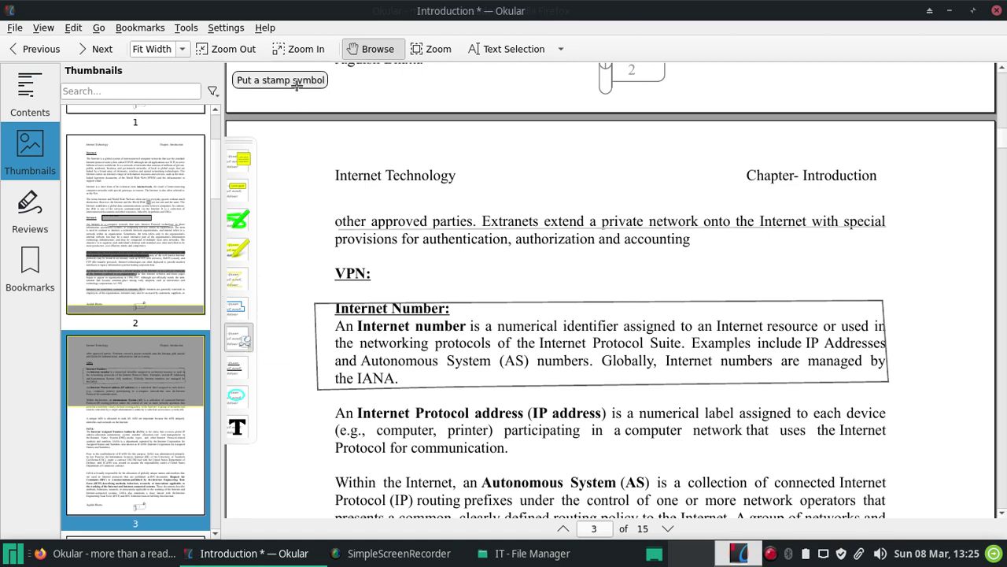
{"action": "left_click", "coordinate": [488, 269]}
{"action": "left_click_drag", "start_coordinate": [510, 284], "coordinate": [416, 260]}
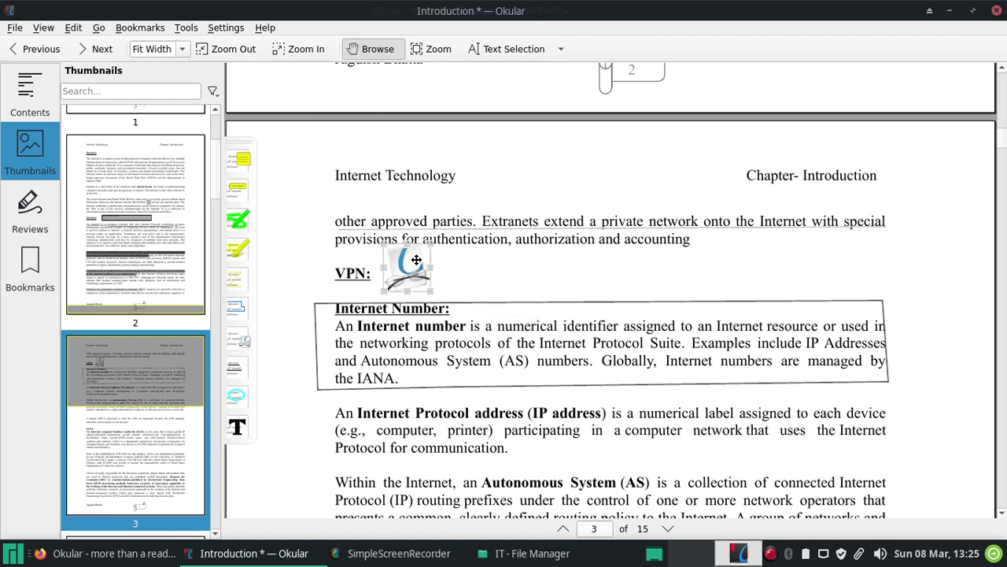
{"action": "right_click", "coordinate": [416, 260]}
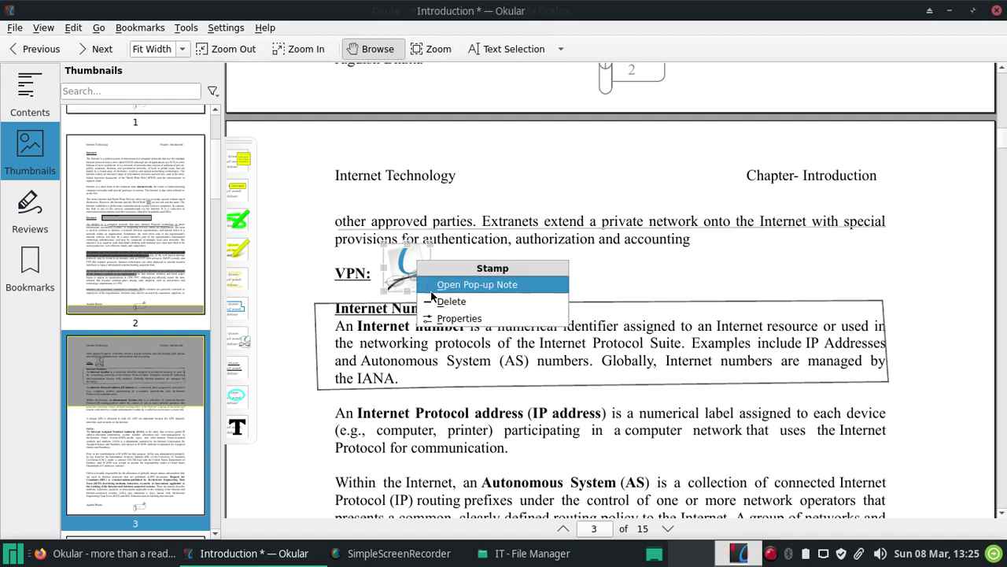
{"action": "left_click", "coordinate": [453, 320]}
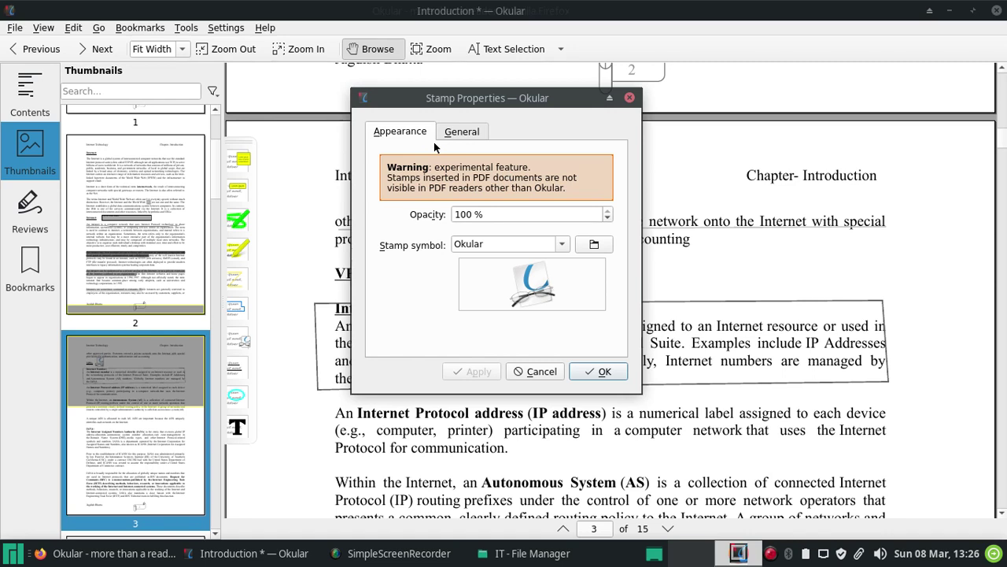
{"action": "left_click", "coordinate": [600, 371]}
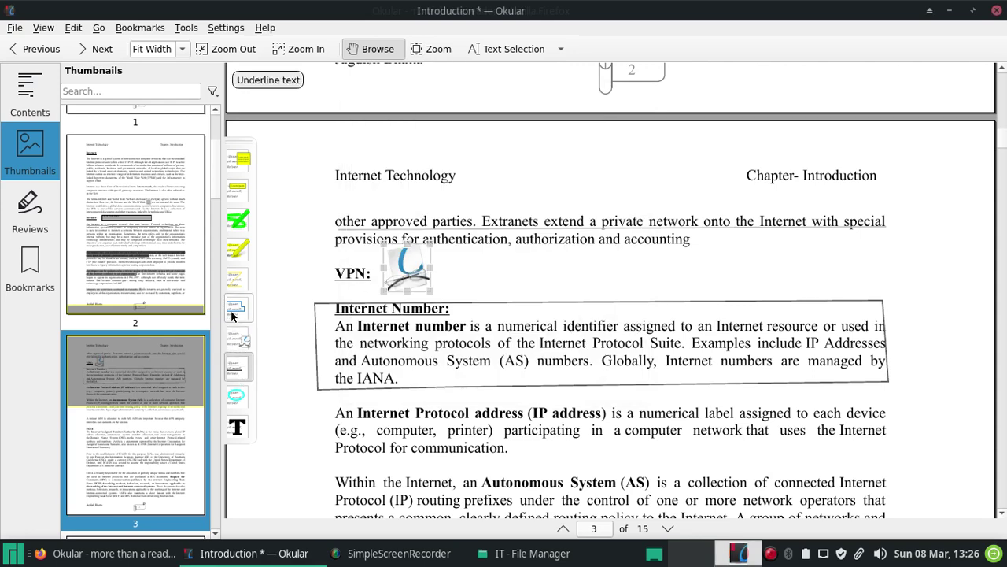
- Underline the first and last text lines of the "Within the Internet, an Autonomous System (AS)" paragraph on page 3
{"action": "scroll", "coordinate": [355, 294], "scroll_direction": "down", "scroll_amount": 3}
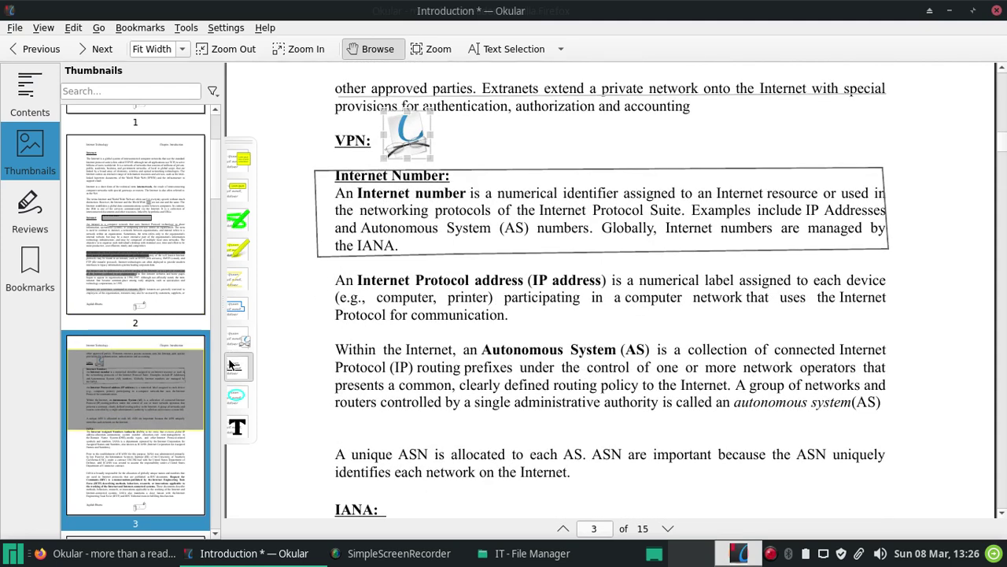
{"action": "scroll", "coordinate": [339, 354], "scroll_direction": "down", "scroll_amount": 1}
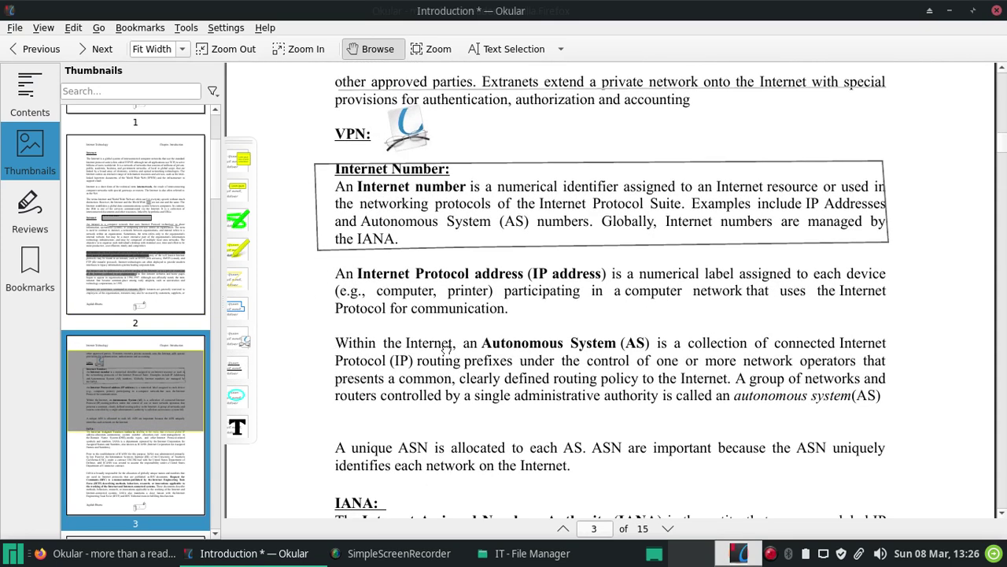
{"action": "scroll", "coordinate": [844, 349], "scroll_direction": "down", "scroll_amount": 1}
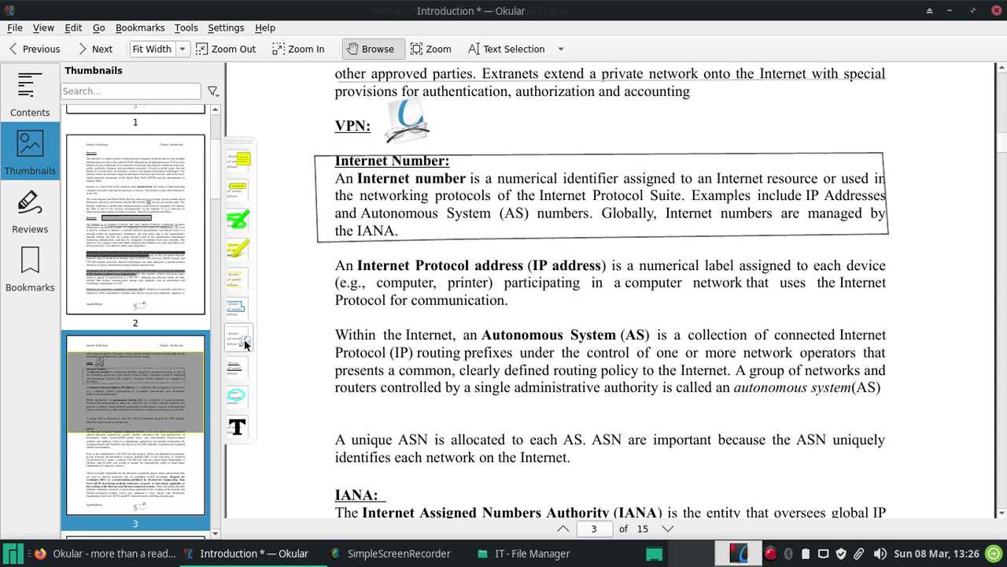
{"action": "left_click", "coordinate": [236, 368]}
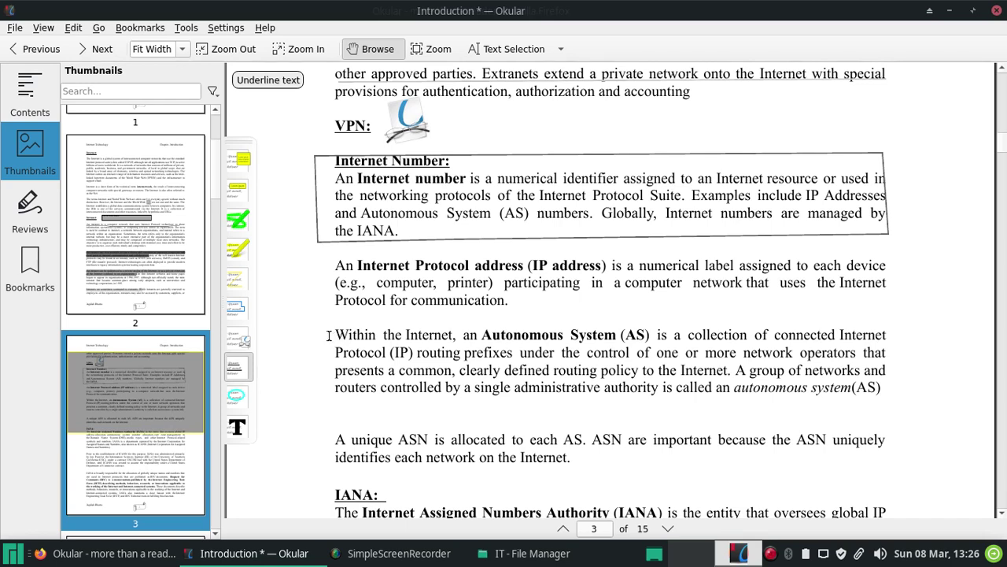
{"action": "left_click_drag", "start_coordinate": [334, 337], "coordinate": [886, 335]}
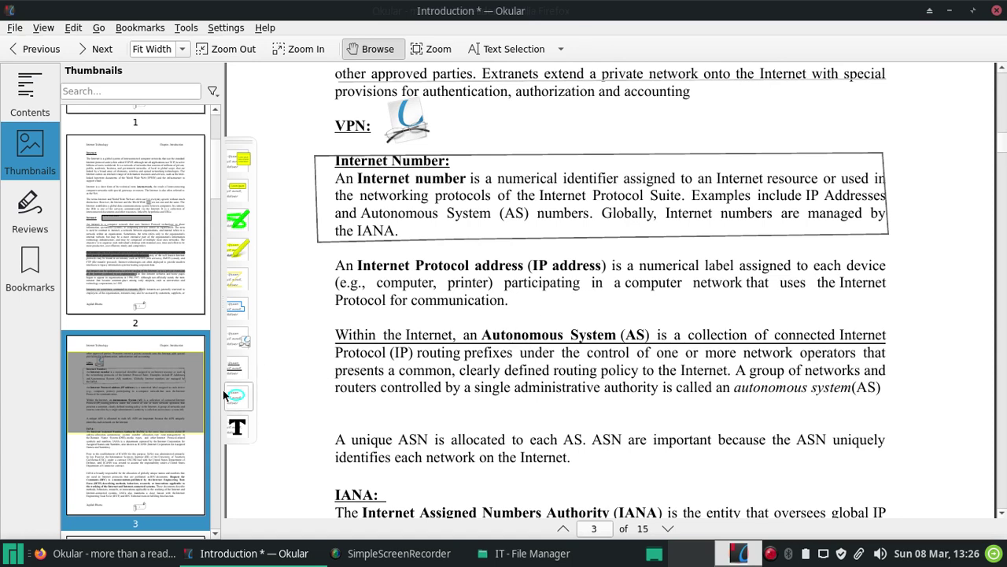
{"action": "left_click", "coordinate": [236, 367]}
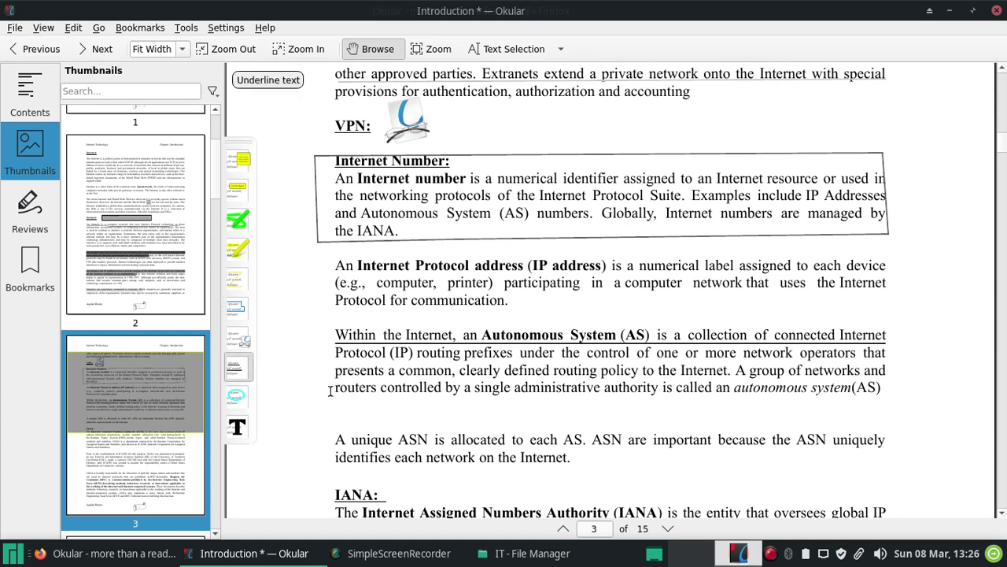
{"action": "left_click_drag", "start_coordinate": [330, 391], "coordinate": [915, 395]}
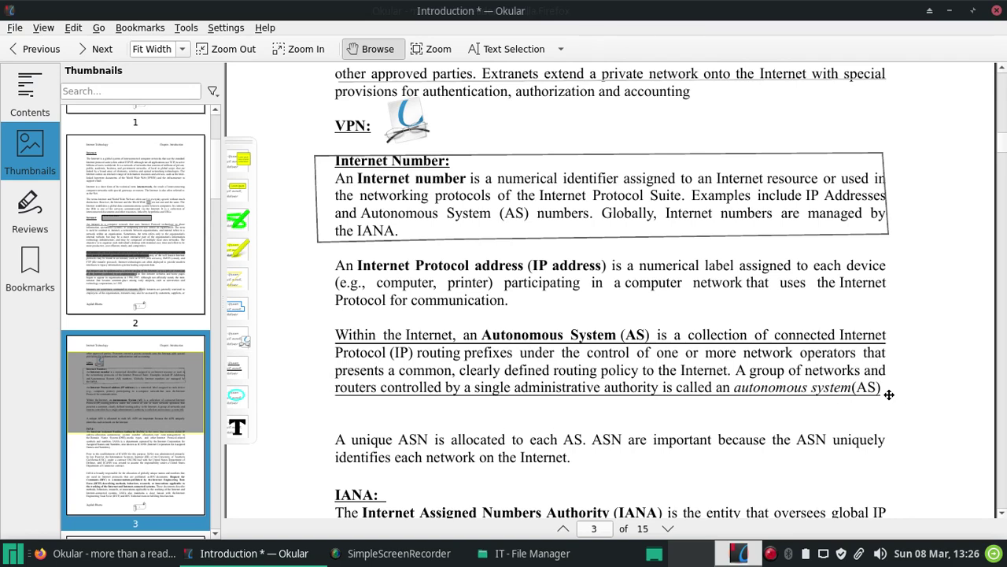
- Draw an ellipse around the "Internet Assigned Numbers Authority (IANA)" paragraph on page 3
{"action": "scroll", "coordinate": [889, 394], "scroll_direction": "down", "scroll_amount": 3}
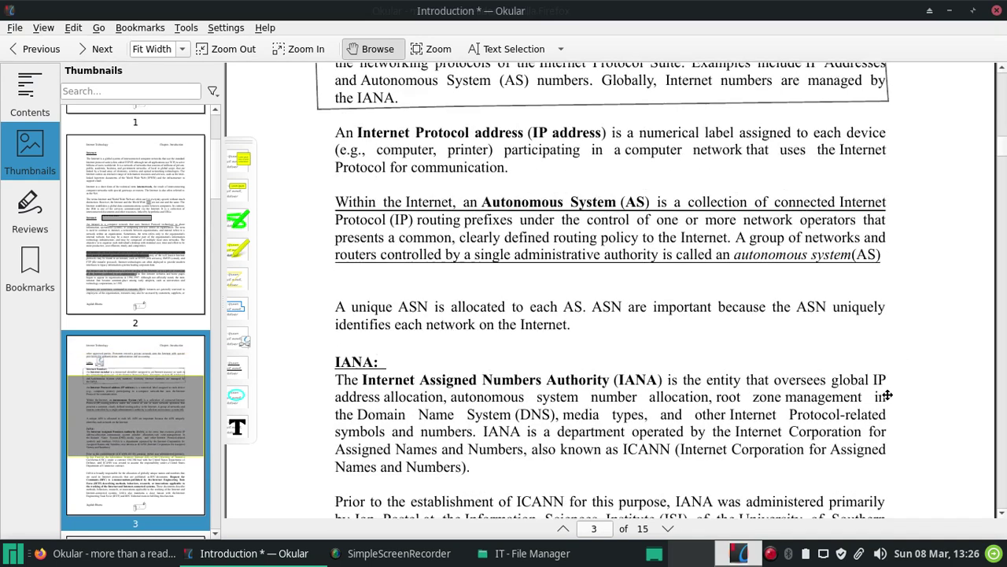
{"action": "left_click", "coordinate": [238, 394]}
{"action": "scroll", "coordinate": [287, 370], "scroll_direction": "down", "scroll_amount": 2}
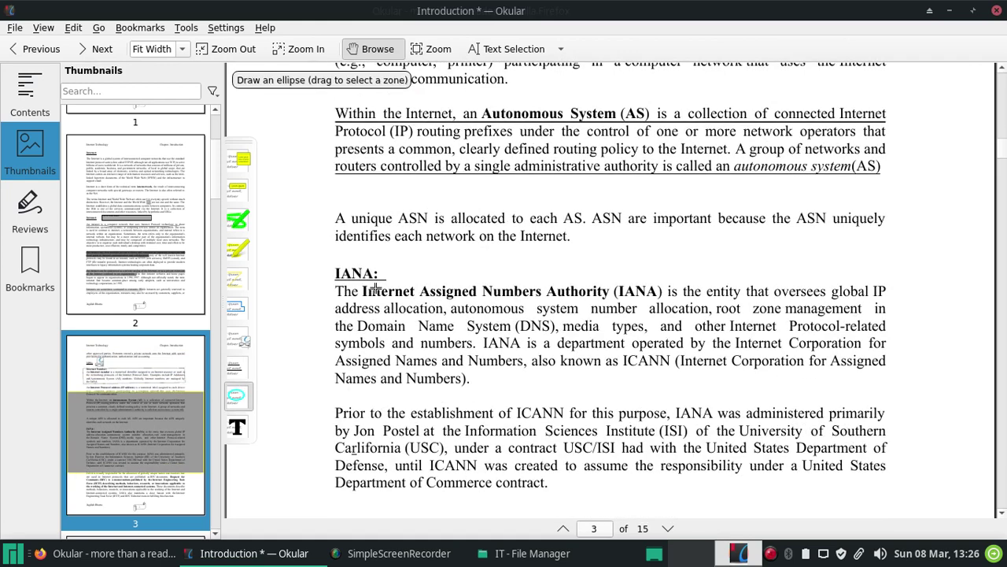
{"action": "mouse_move", "coordinate": [326, 262]}
{"action": "left_mouse_down"}
{"action": "mouse_move", "coordinate": [622, 297]}
{"action": "mouse_move", "coordinate": [937, 400]}
{"action": "left_mouse_up"}
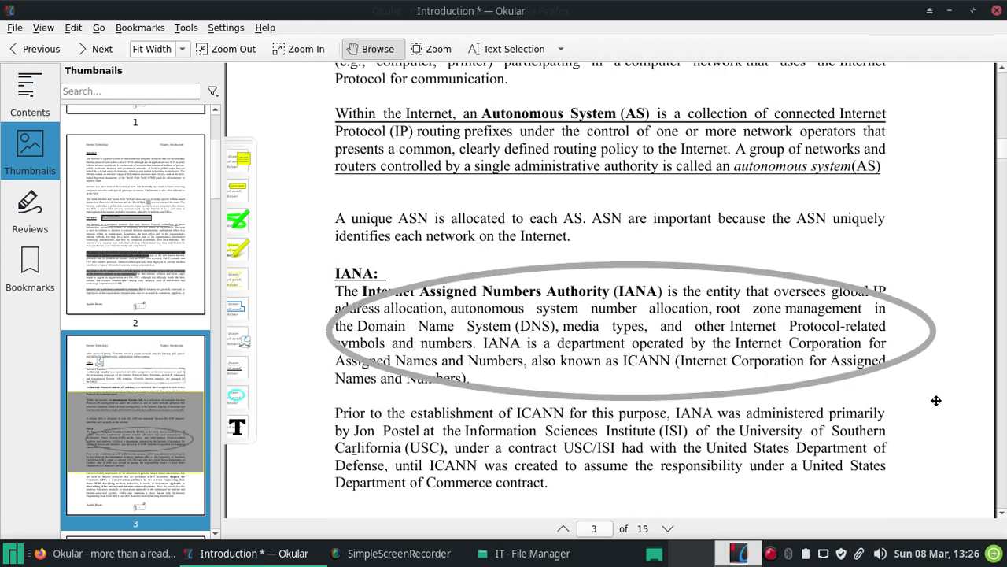
- Add a typewriter annotation reading "this is an inline text" above the first paragraph of page 4 and select it
{"action": "scroll", "coordinate": [600, 280], "scroll_direction": "down", "scroll_amount": 9}
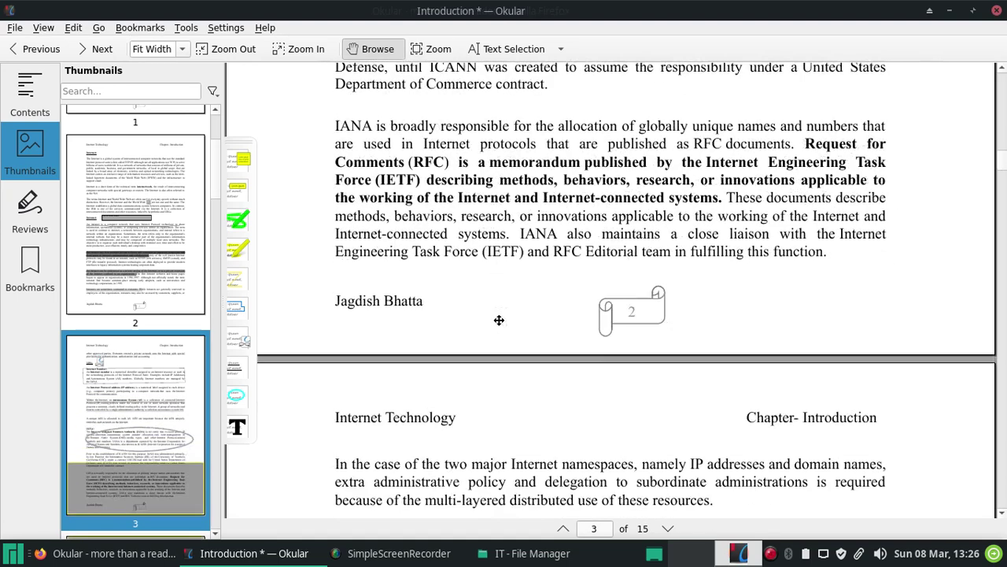
{"action": "left_click", "coordinate": [236, 425]}
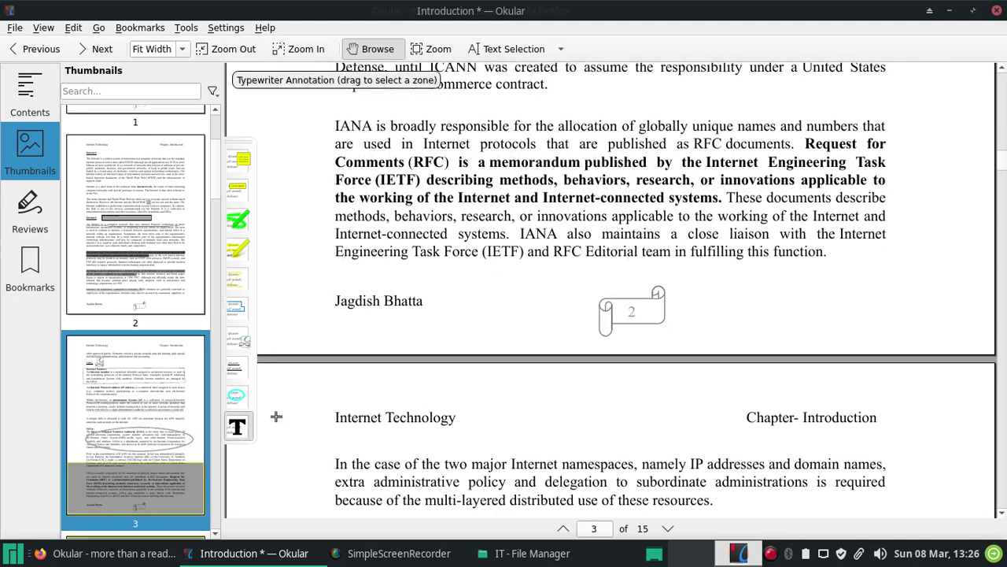
{"action": "scroll", "coordinate": [437, 302], "scroll_direction": "down", "scroll_amount": 4}
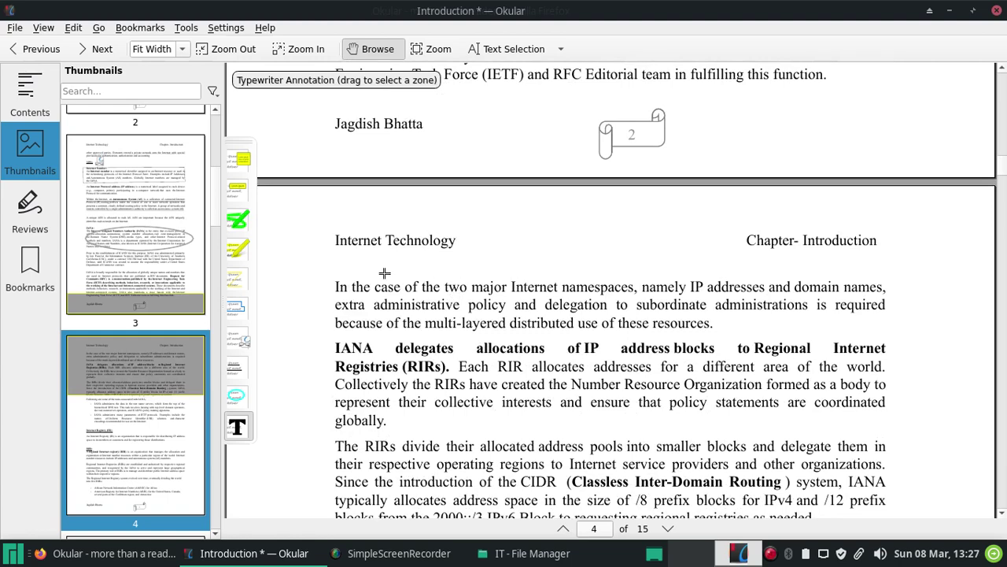
{"action": "mouse_move", "coordinate": [336, 265]}
{"action": "left_mouse_down"}
{"action": "mouse_move", "coordinate": [653, 263]}
{"action": "mouse_move", "coordinate": [777, 274]}
{"action": "left_mouse_up"}
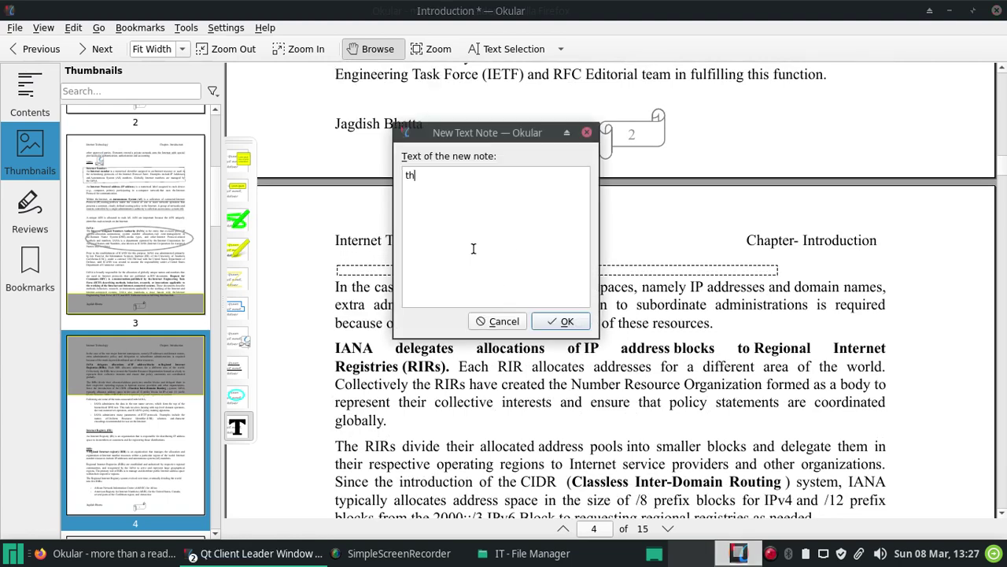
{"action": "type", "text": "this is am a"}
{"action": "key", "text": "BackSpace"}
{"action": "key", "text": "BackSpace"}
{"action": "left_click", "coordinate": [568, 322]}
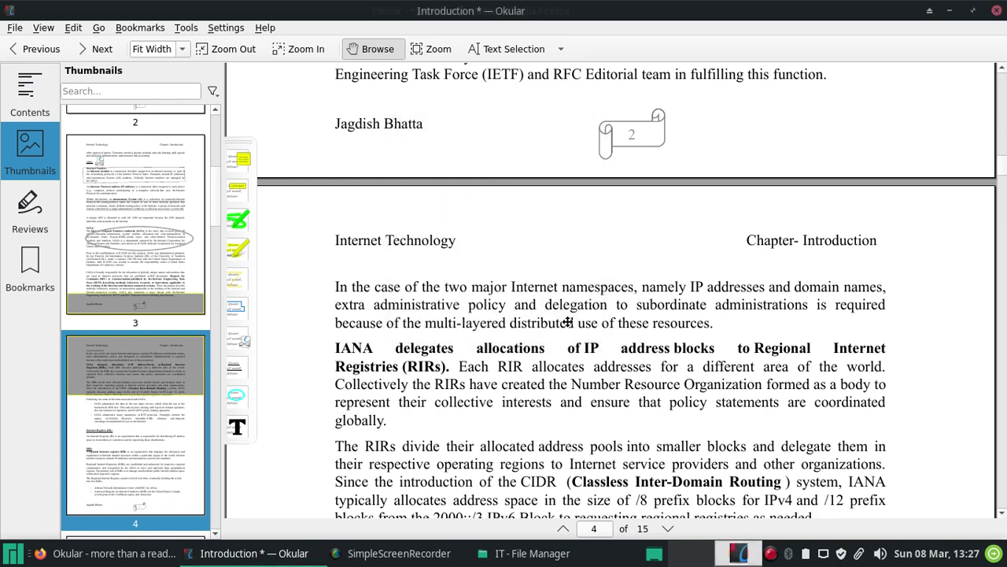
{"action": "left_click", "coordinate": [414, 272]}
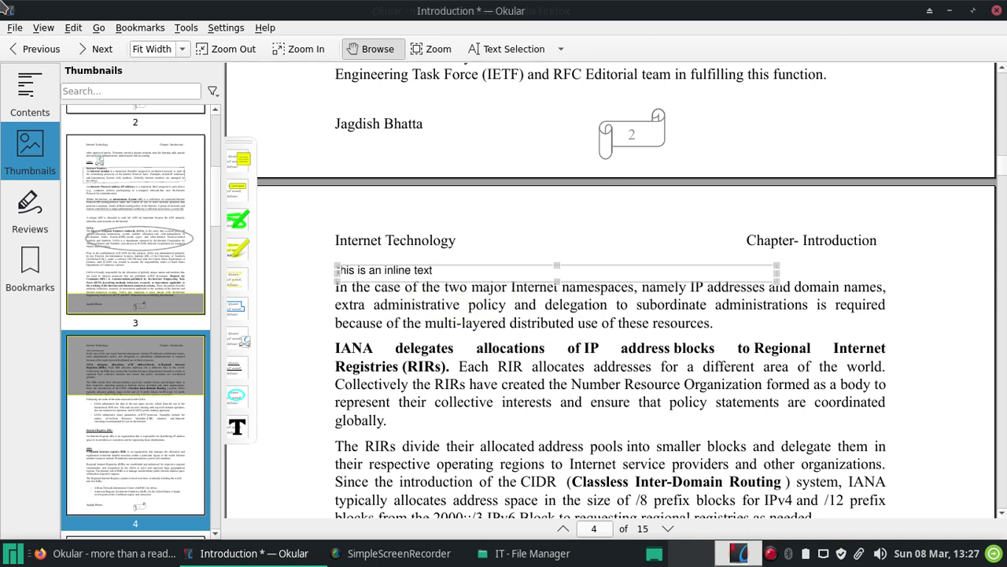
- List the document's reviews, expand the page 2 annotations by author, and jump to the pop-up note
{"action": "left_click", "coordinate": [34, 199]}
{"action": "left_click", "coordinate": [82, 115]}
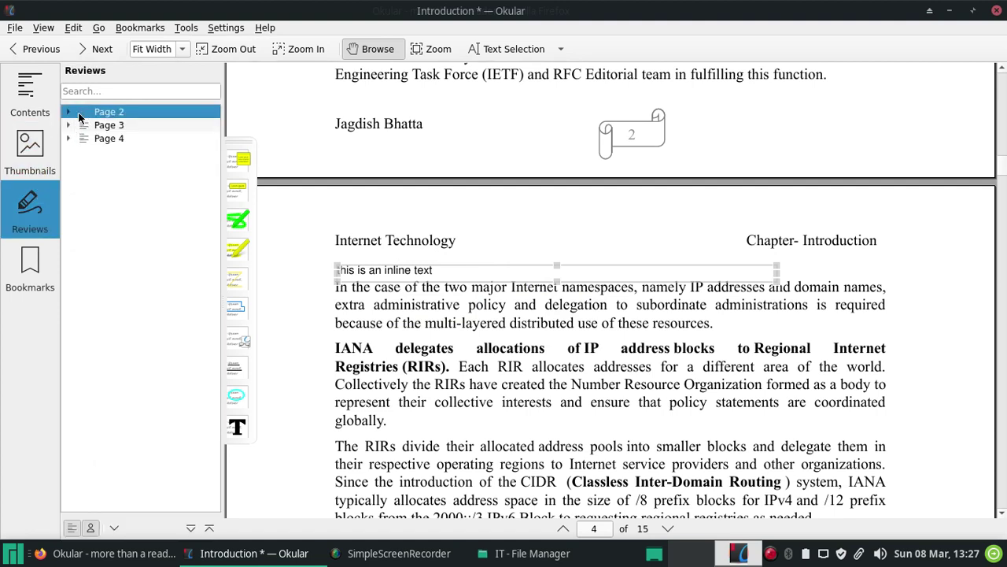
{"action": "left_click", "coordinate": [67, 113]}
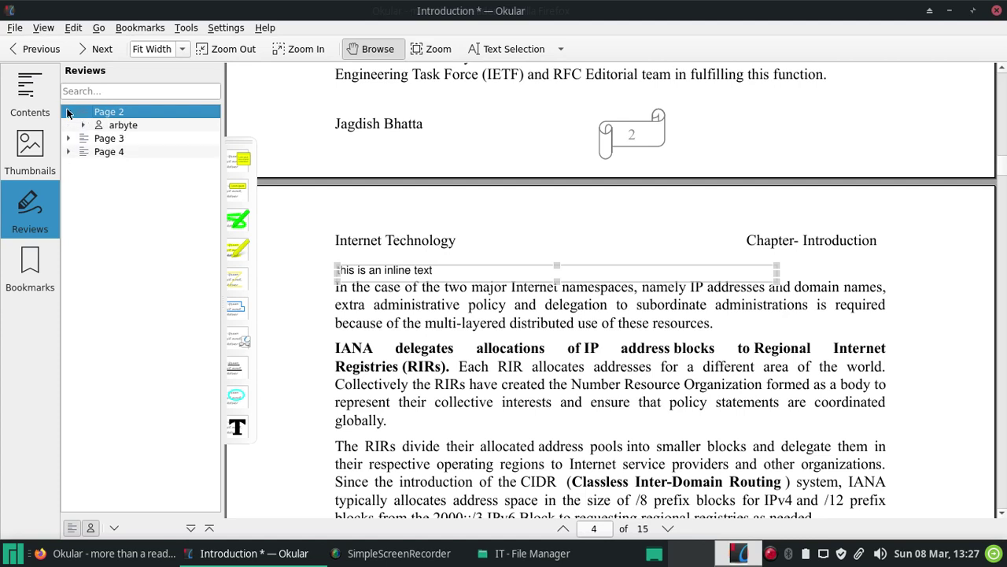
{"action": "left_click", "coordinate": [115, 140]}
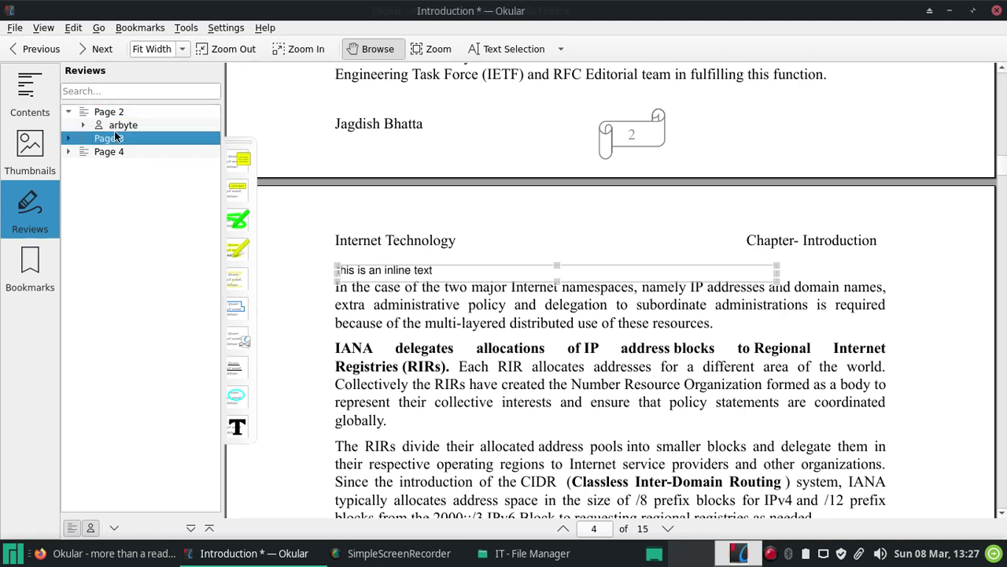
{"action": "left_click", "coordinate": [117, 126]}
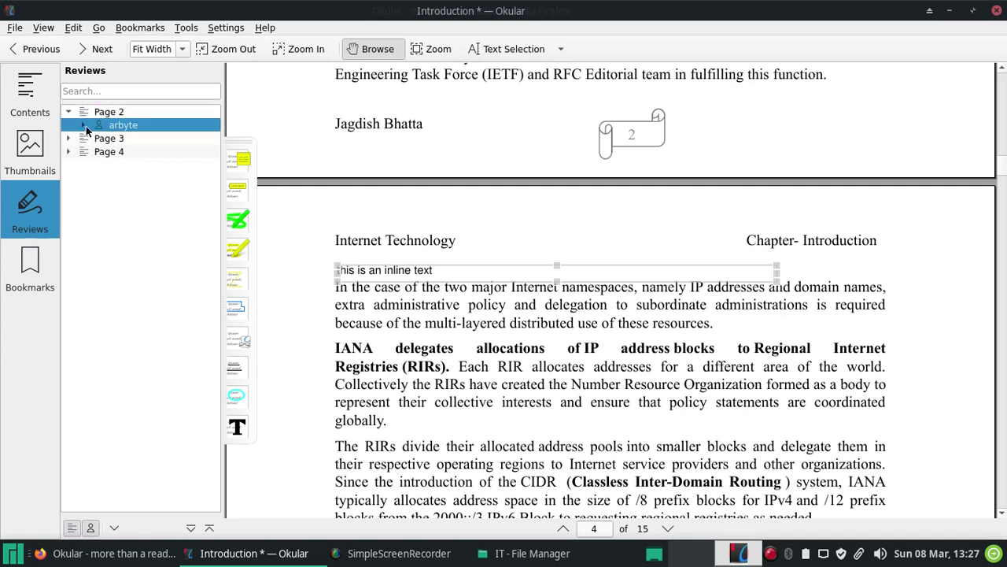
{"action": "left_click", "coordinate": [86, 124]}
{"action": "left_click", "coordinate": [123, 143]}
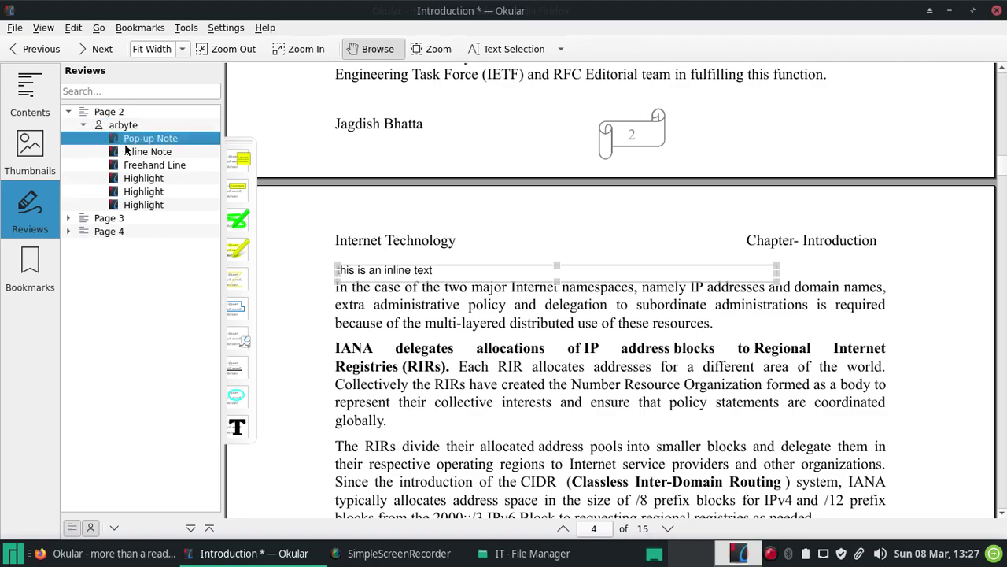
{"action": "double_click", "coordinate": [131, 143]}
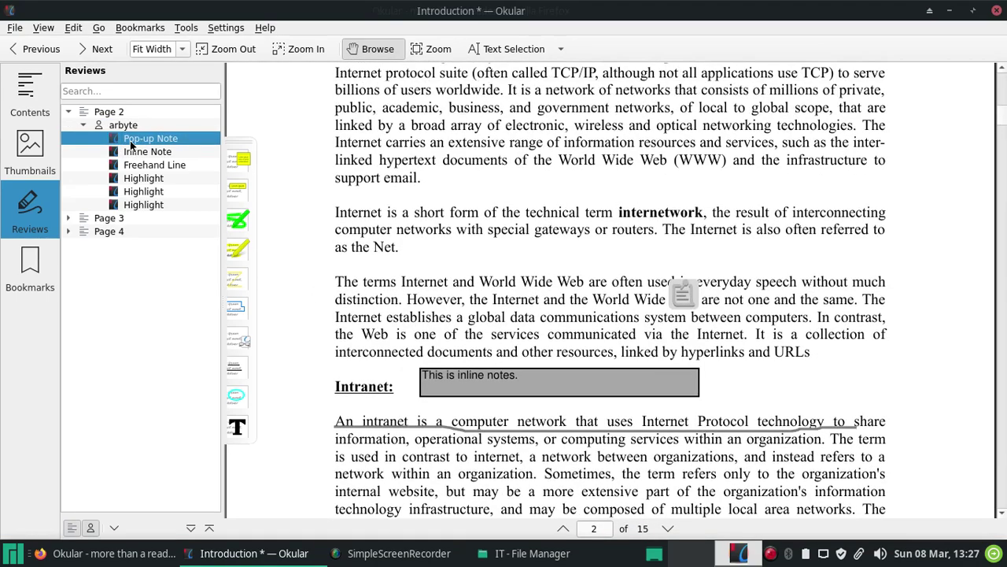
- Open the pop-up note on page 2, locate the inline note and freehand line from the reviews, and close the note
{"action": "double_click", "coordinate": [679, 289]}
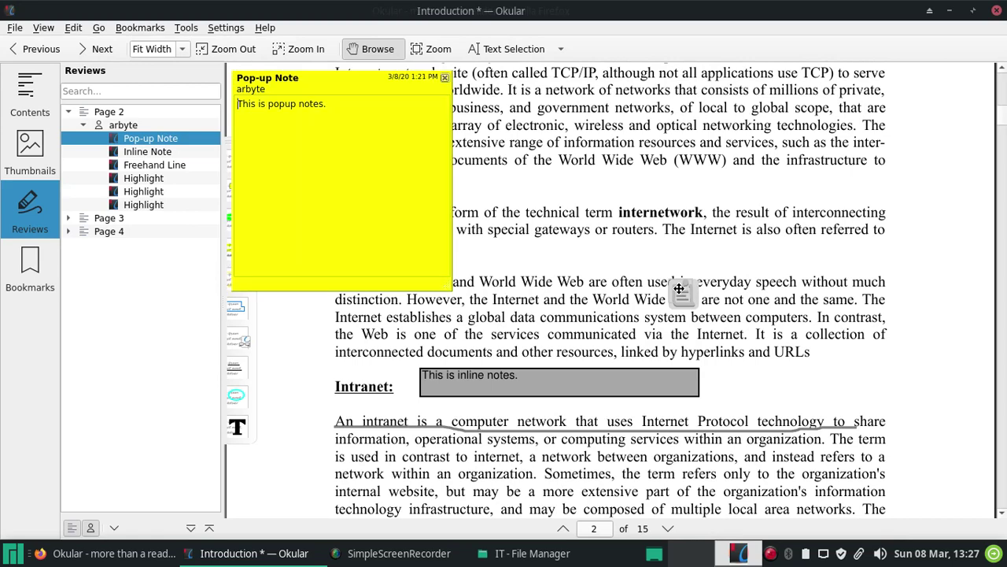
{"action": "left_click", "coordinate": [162, 151]}
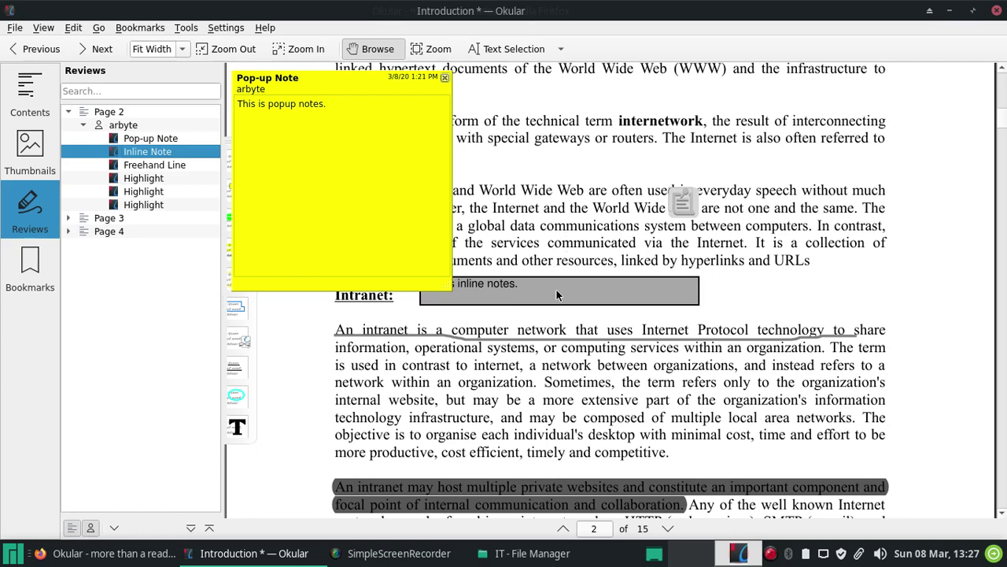
{"action": "left_click", "coordinate": [556, 290]}
{"action": "left_click", "coordinate": [188, 165]}
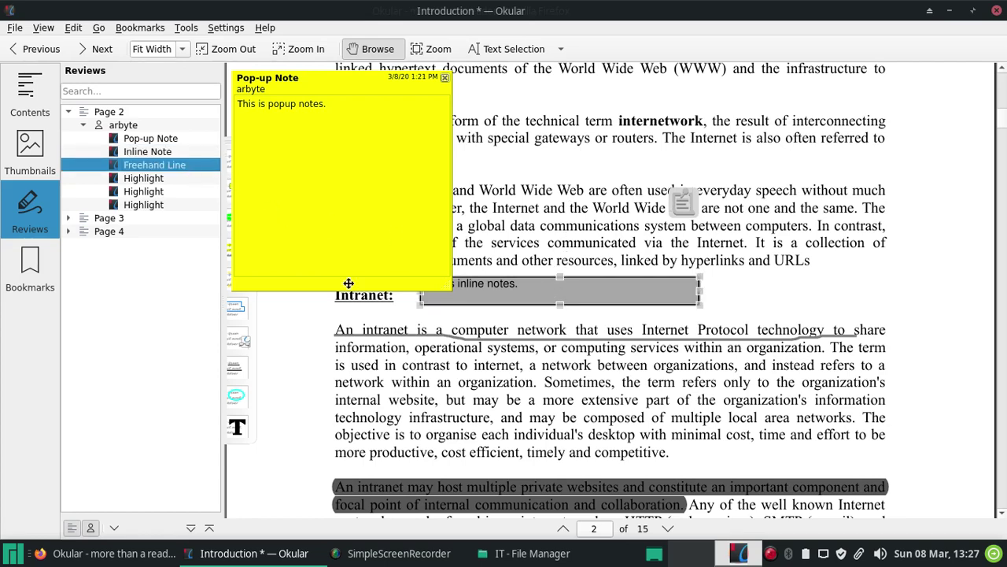
{"action": "left_click", "coordinate": [146, 165]}
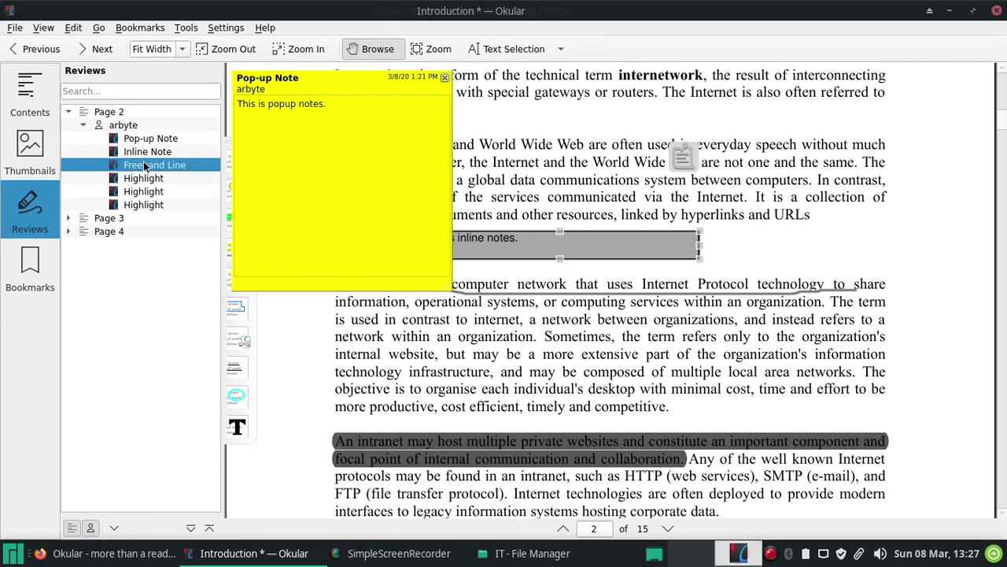
{"action": "left_click", "coordinate": [445, 78]}
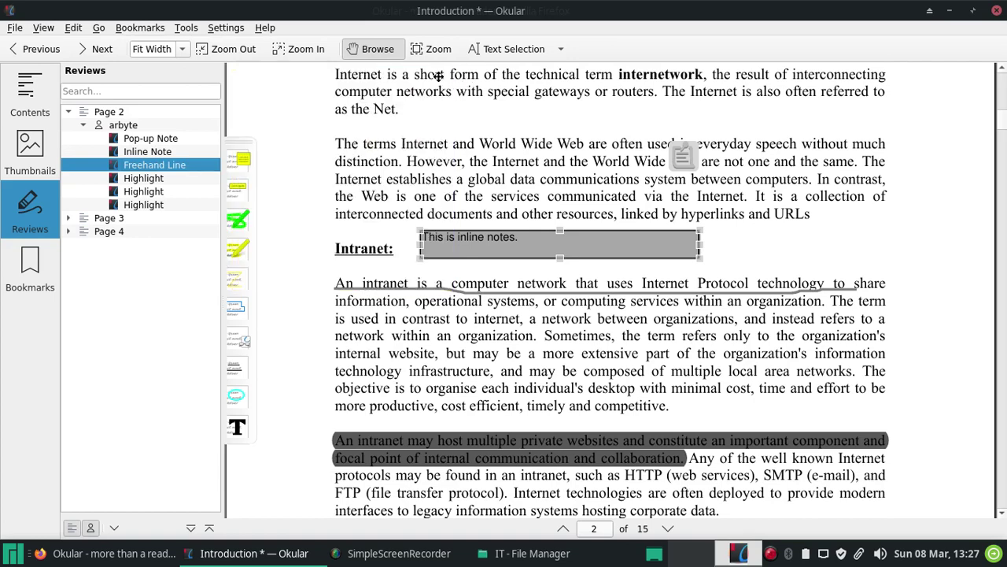
- Go through the three highlight annotations listed for page 2 and view the highlighted passages
{"action": "left_click", "coordinate": [151, 180]}
{"action": "scroll", "coordinate": [449, 429], "scroll_direction": "down", "scroll_amount": 10}
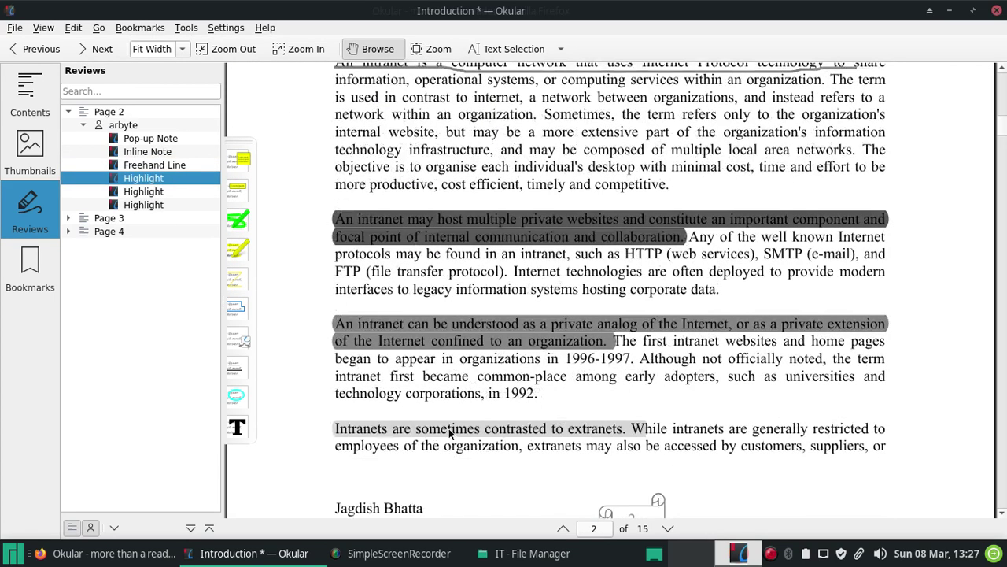
{"action": "left_click", "coordinate": [133, 193]}
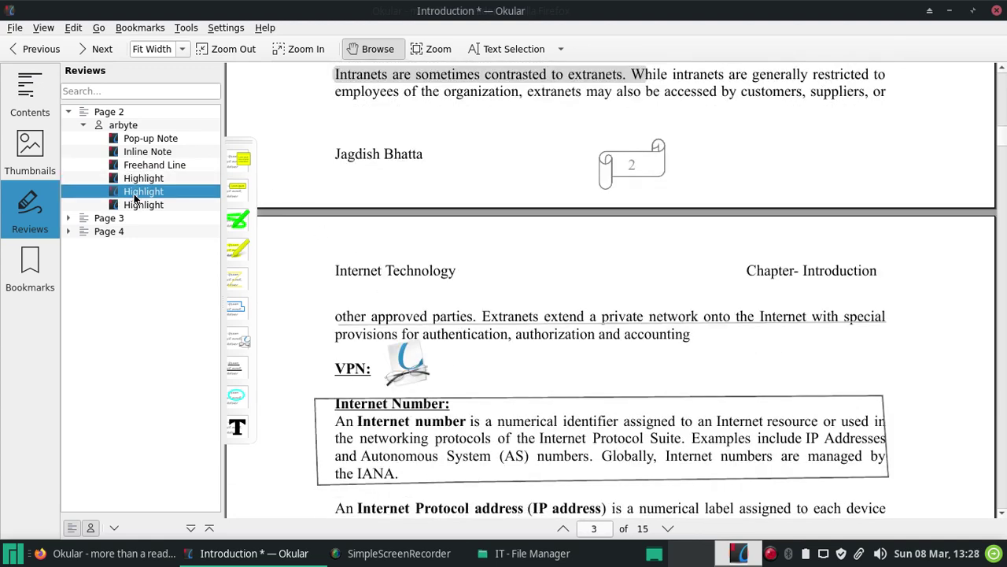
{"action": "left_click", "coordinate": [132, 204]}
- Expand the page 3 reviews down to the author's individual annotations
{"action": "left_click", "coordinate": [129, 226]}
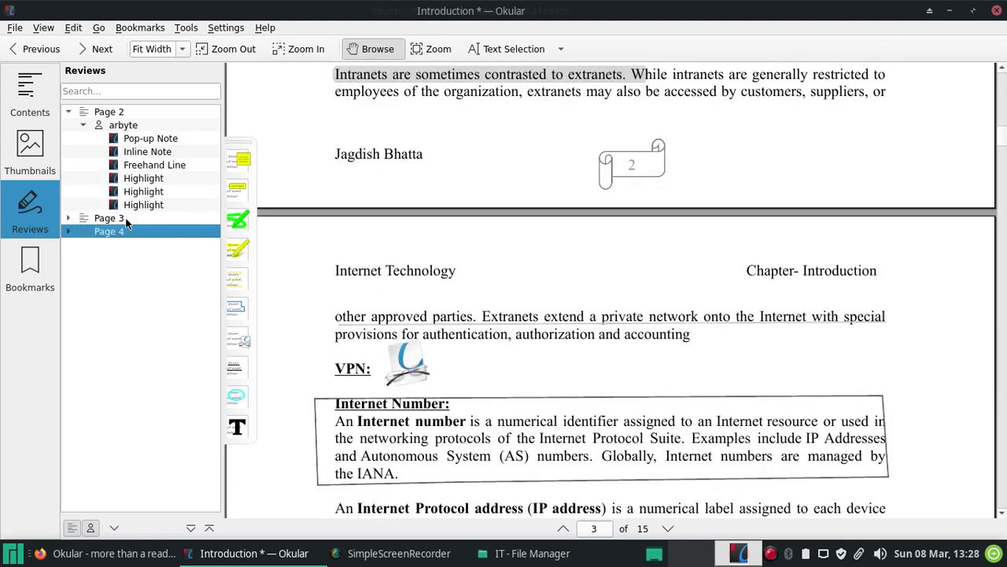
{"action": "left_click", "coordinate": [95, 221]}
{"action": "left_click", "coordinate": [69, 218]}
{"action": "left_click", "coordinate": [83, 230]}
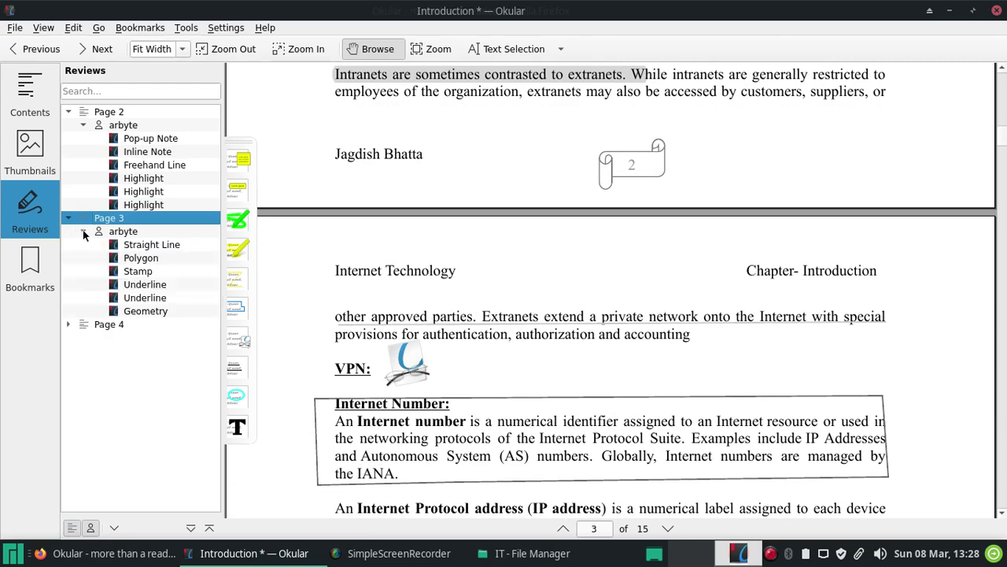
- Review the straight line, polygon, stamp, first underline and geometry annotations on page 3
{"action": "left_click", "coordinate": [123, 244]}
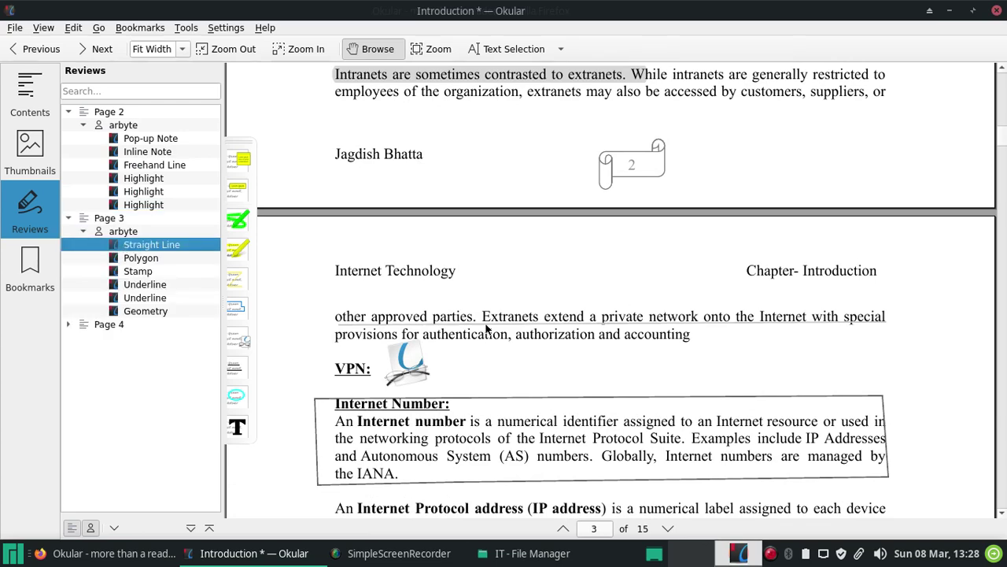
{"action": "scroll", "coordinate": [490, 330], "scroll_direction": "down", "scroll_amount": 2}
{"action": "left_click", "coordinate": [149, 258]}
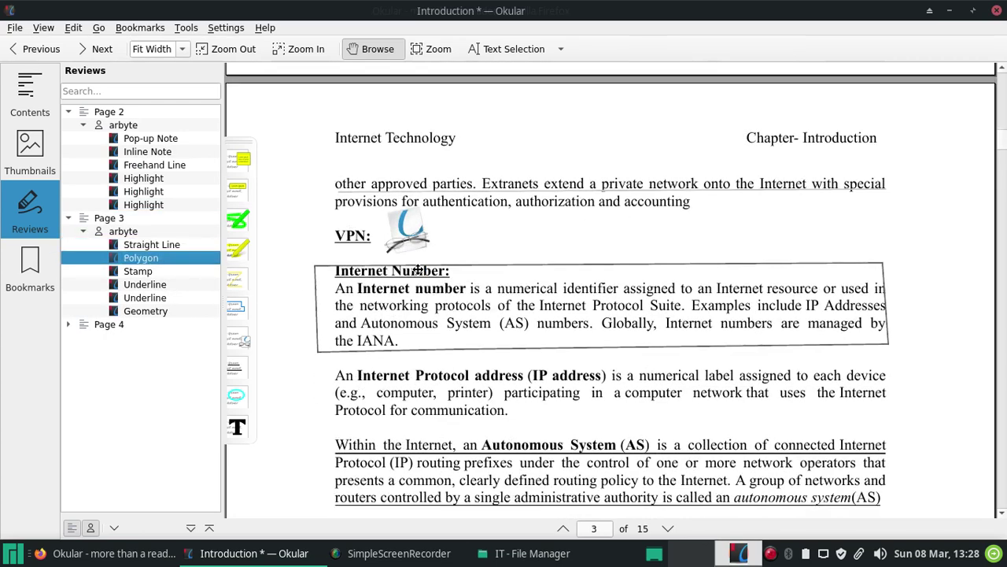
{"action": "left_click", "coordinate": [142, 272]}
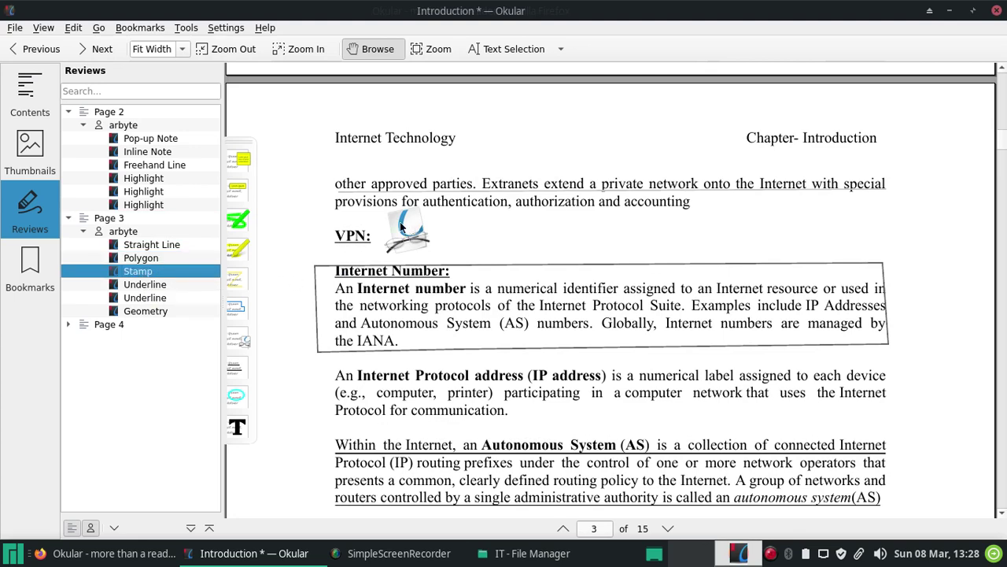
{"action": "left_click", "coordinate": [149, 284]}
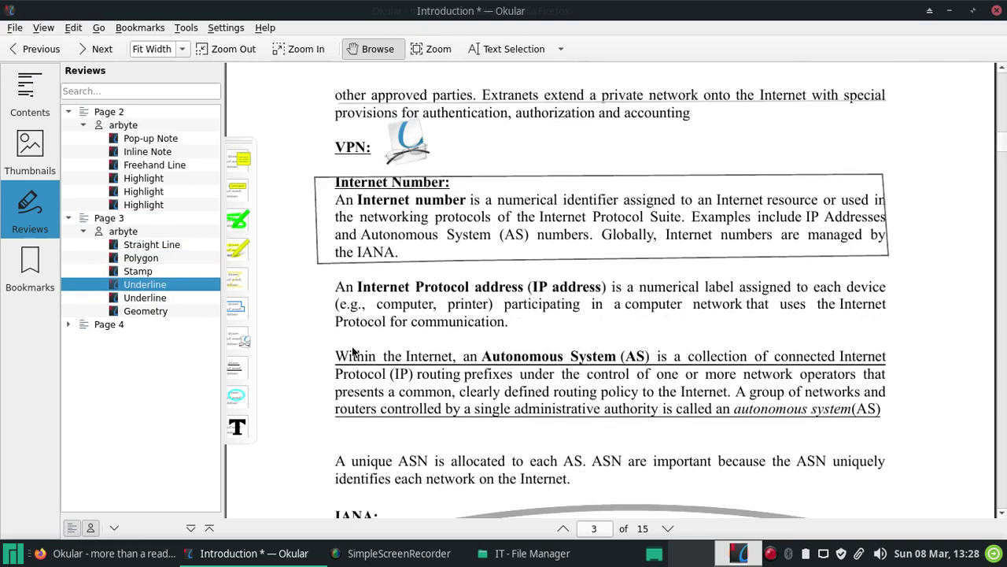
{"action": "left_click", "coordinate": [143, 312]}
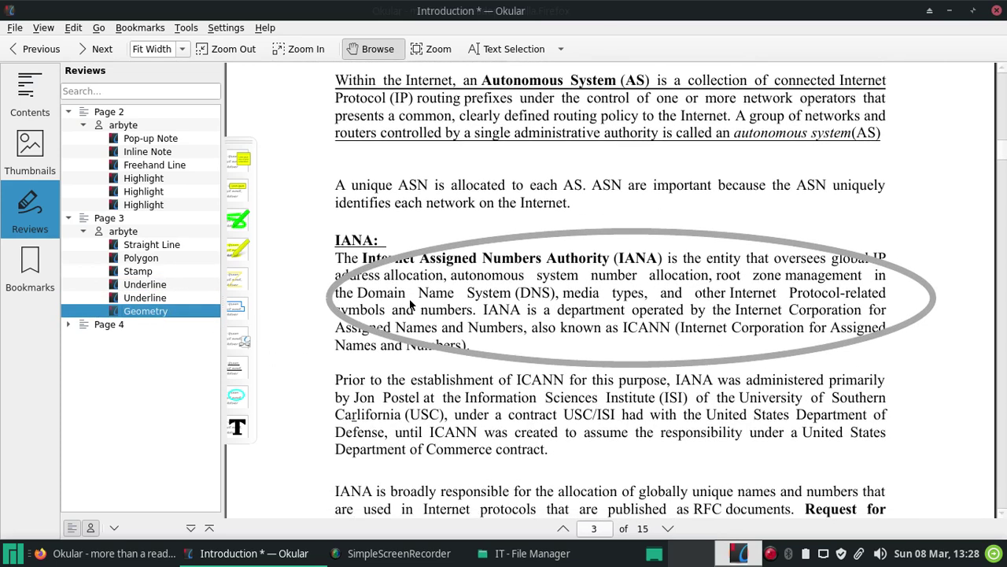
- Expand the page 4 reviews and jump to the typewriter annotation
{"action": "left_click", "coordinate": [69, 324]}
{"action": "left_click", "coordinate": [83, 337]}
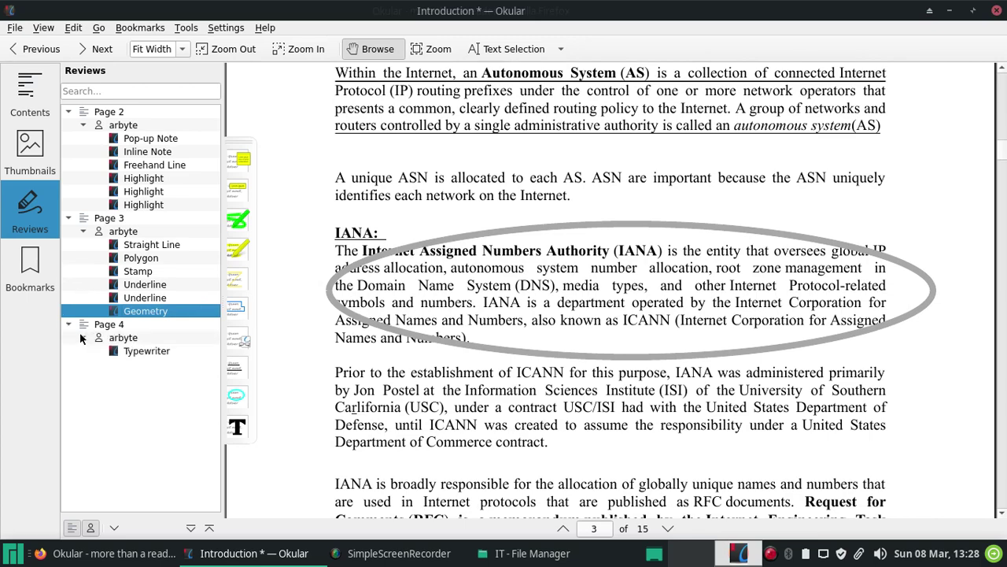
{"action": "left_click", "coordinate": [121, 351]}
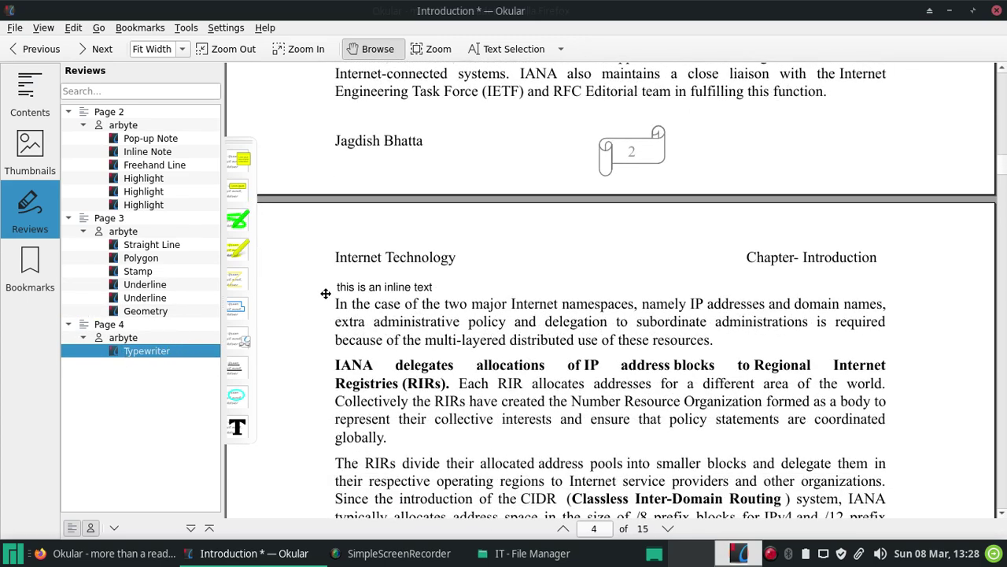
- Move the "this is an inline text" annotation on page 4 slightly up and to the left, and save the document
{"action": "scroll", "coordinate": [454, 271], "scroll_direction": "down", "scroll_amount": 1}
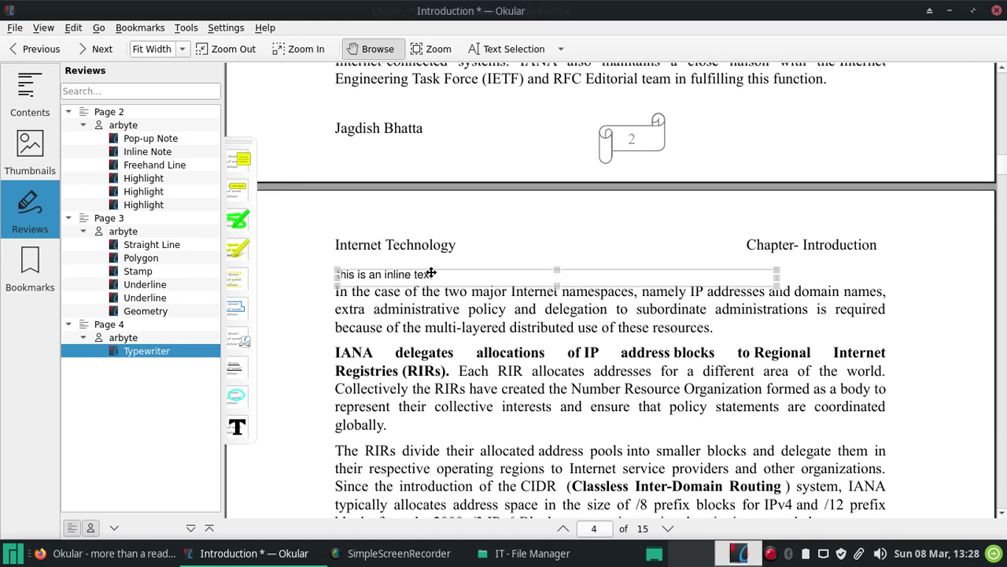
{"action": "mouse_move", "coordinate": [432, 272]}
{"action": "left_mouse_down"}
{"action": "mouse_move", "coordinate": [382, 272]}
{"action": "mouse_move", "coordinate": [407, 263]}
{"action": "left_mouse_up"}
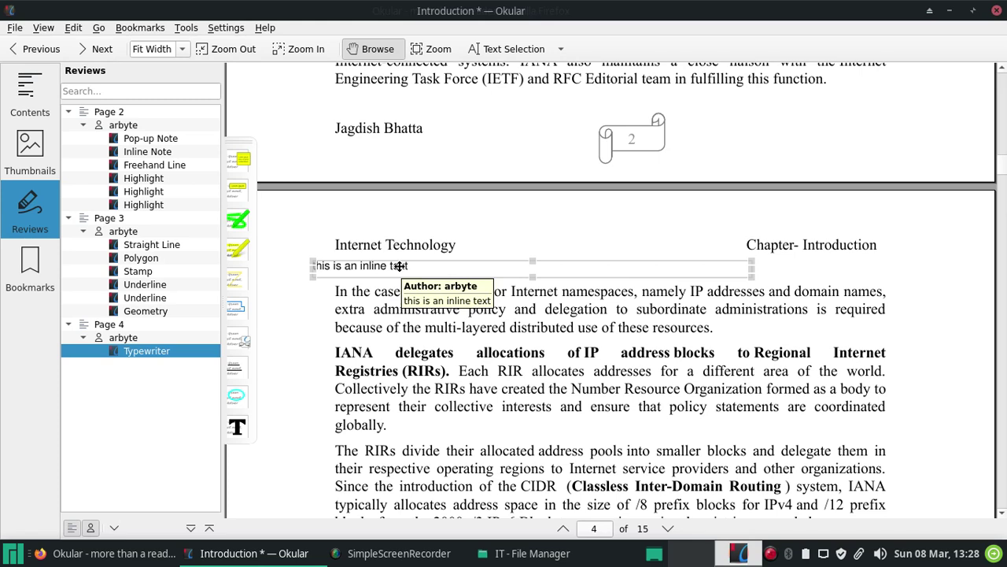
{"action": "key", "text": "ctrl+s"}
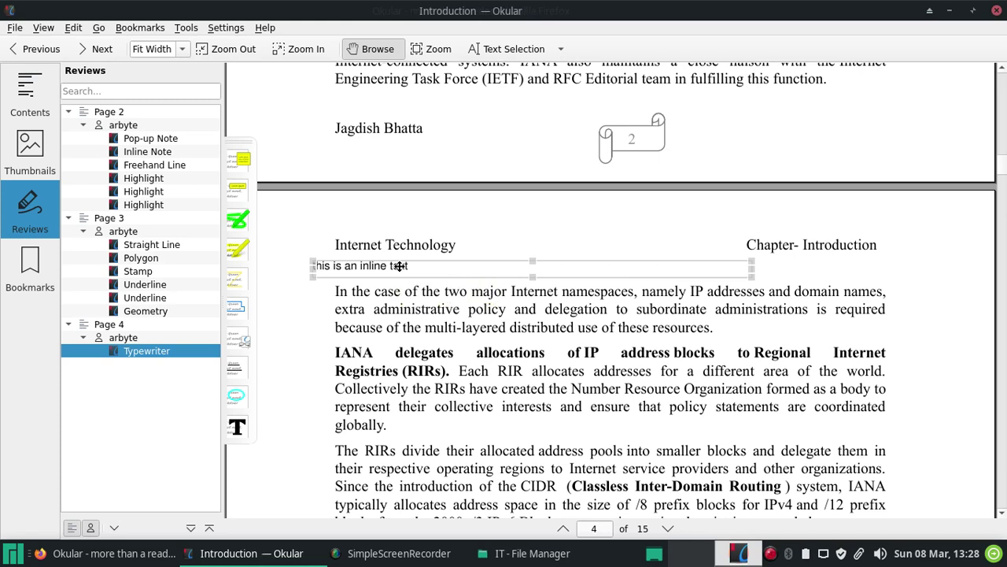